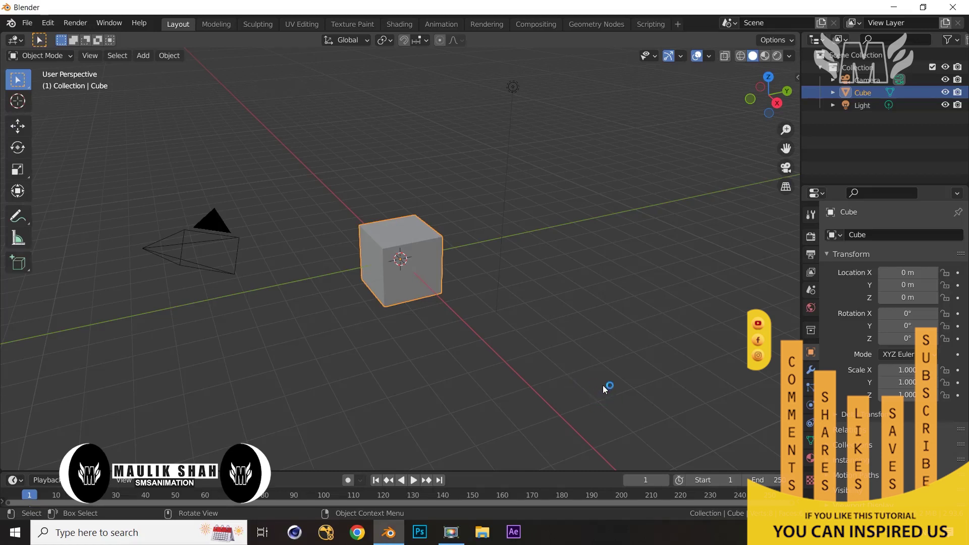
- Delete all the default objects from the scene: the cube, camera and light
{"action": "middle_click_drag", "start_coordinate": [605, 387], "coordinate": [649, 392]}
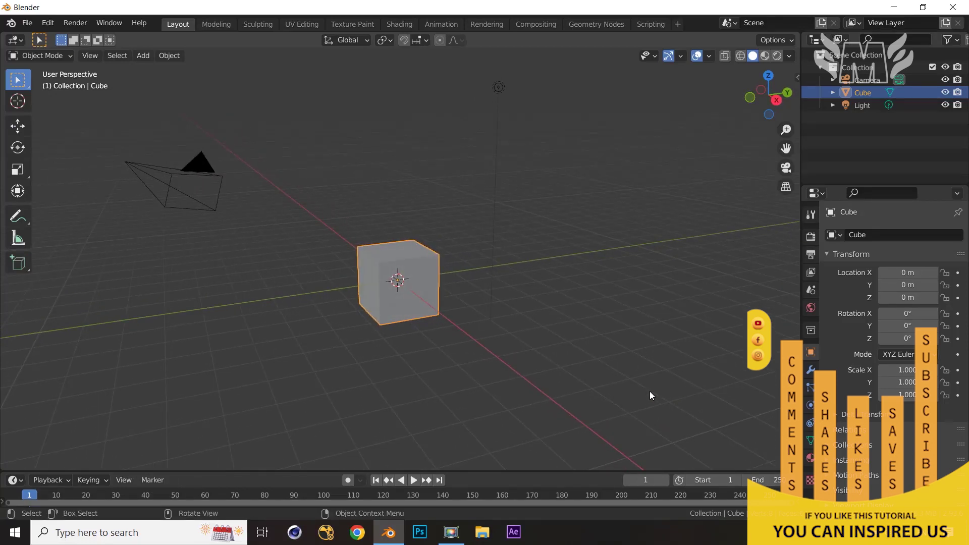
{"action": "scroll", "coordinate": [650, 392], "scroll_direction": "down", "scroll_amount": 1}
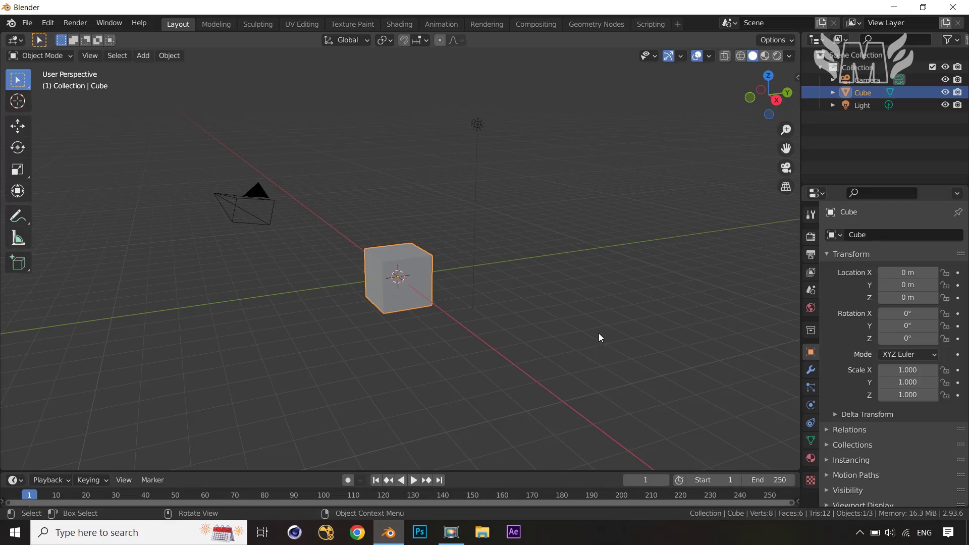
{"action": "key", "text": "a"}
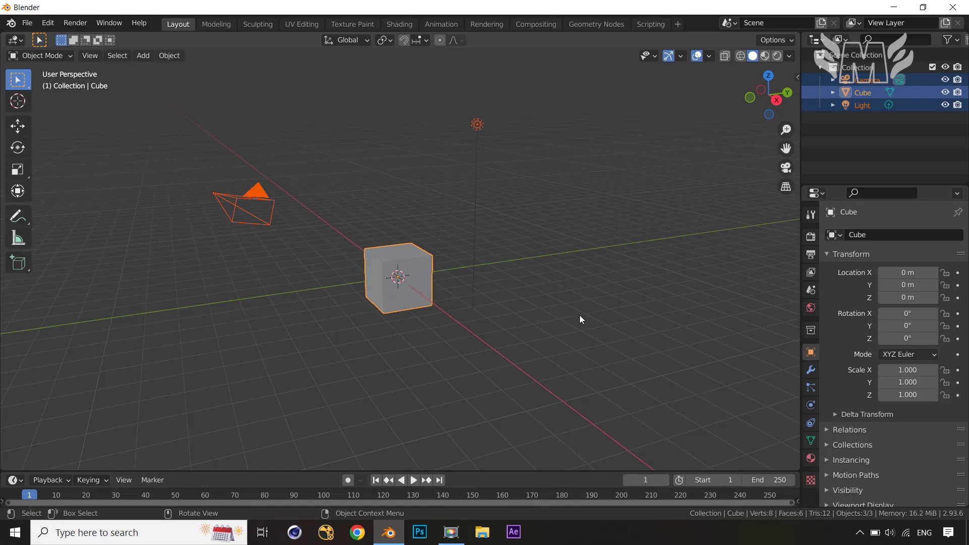
{"action": "key", "text": "x"}
{"action": "left_click", "coordinate": [579, 315]}
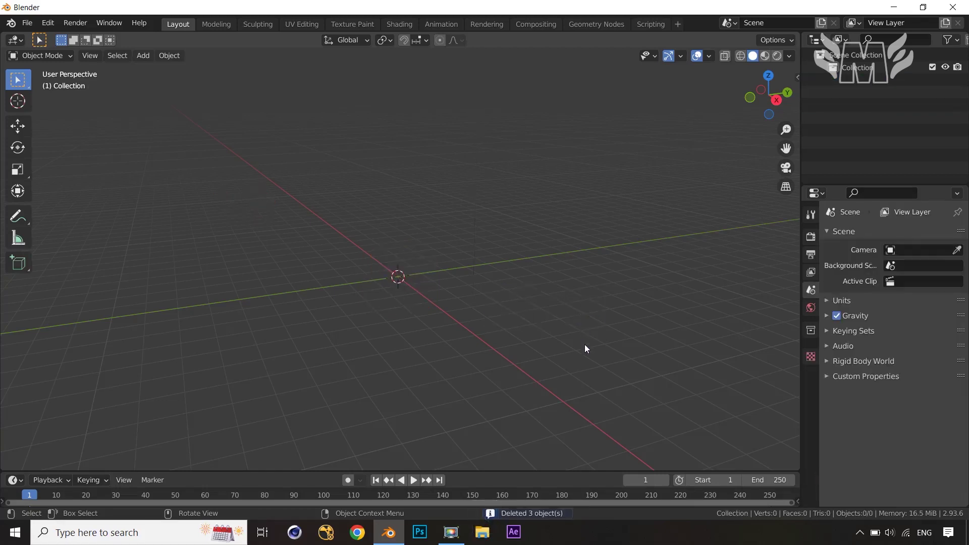
- Add a new mesh cube at the world origin
{"action": "key", "text": "shift+a"}
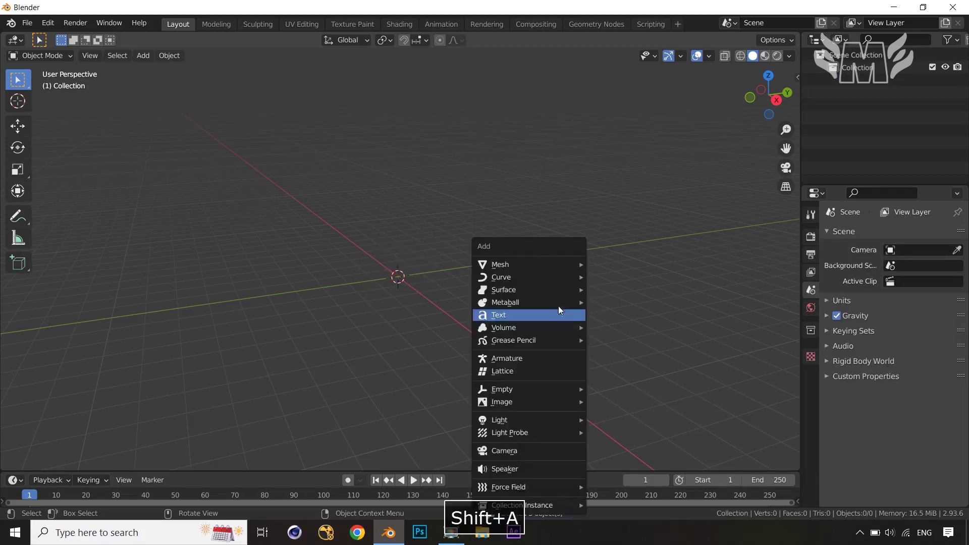
{"action": "mouse_move", "coordinate": [552, 264]}
{"action": "left_click", "coordinate": [628, 275]}
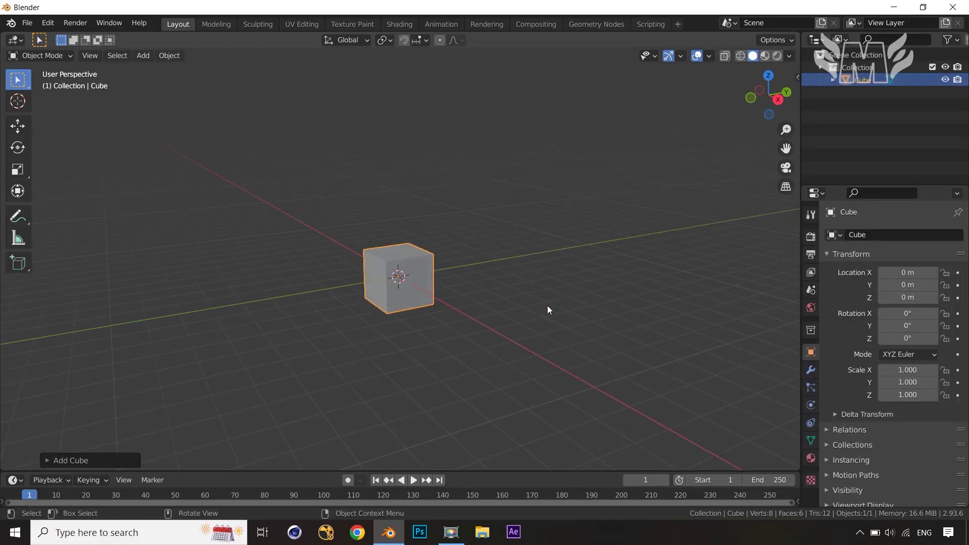
- Move the cube up 1 m along the Z axis so its base sits on the ground plane
{"action": "key", "text": "KP_5"}
{"action": "key", "text": "KP_1"}
{"action": "key", "text": "g"}
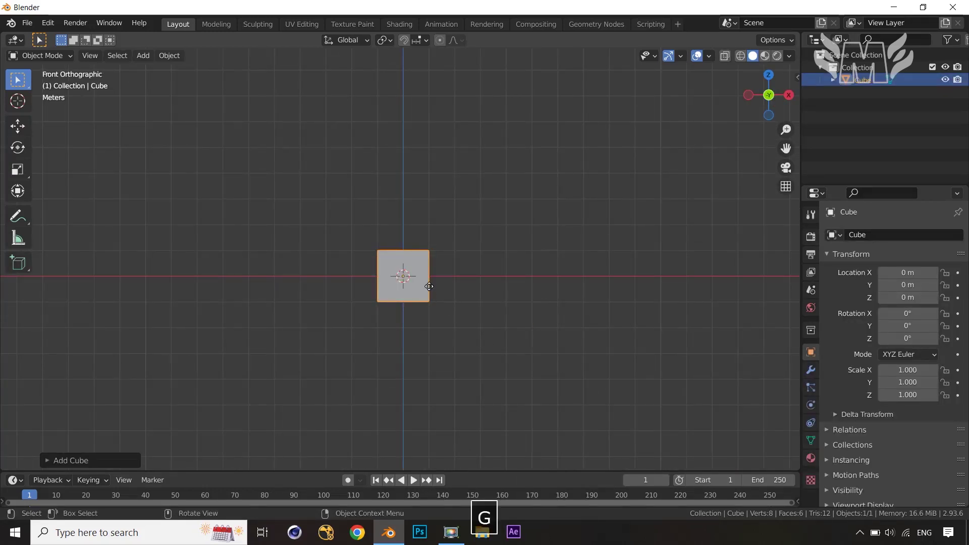
{"action": "key", "text": "z"}
{"action": "key", "text": "1"}
{"action": "key", "text": "Return"}
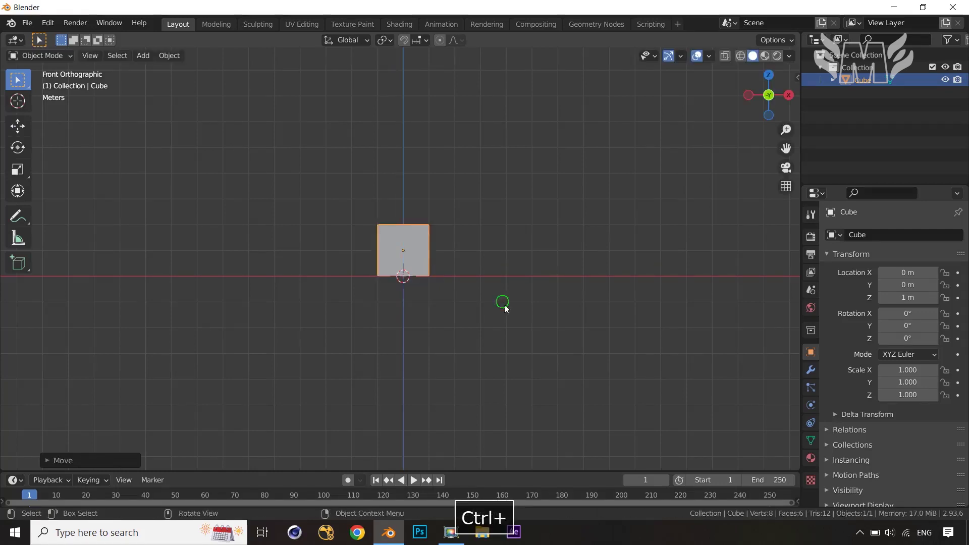
- Set the transform pivot point to the 3D Cursor
{"action": "mouse_move", "coordinate": [503, 304]}
{"action": "middle_mouse_down"}
{"action": "mouse_move", "coordinate": [503, 369]}
{"action": "mouse_move", "coordinate": [467, 338]}
{"action": "mouse_move", "coordinate": [495, 306]}
{"action": "middle_mouse_up"}
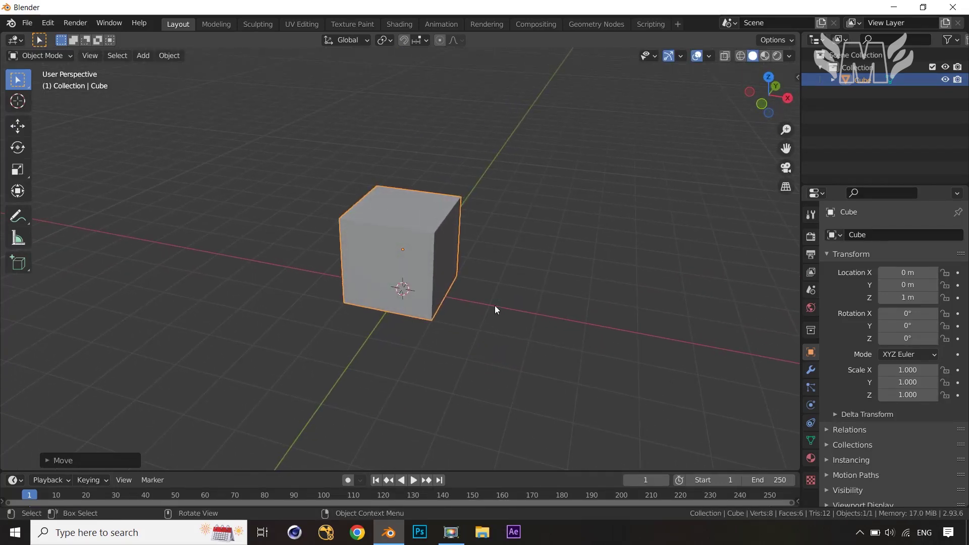
{"action": "key", "text": "s"}
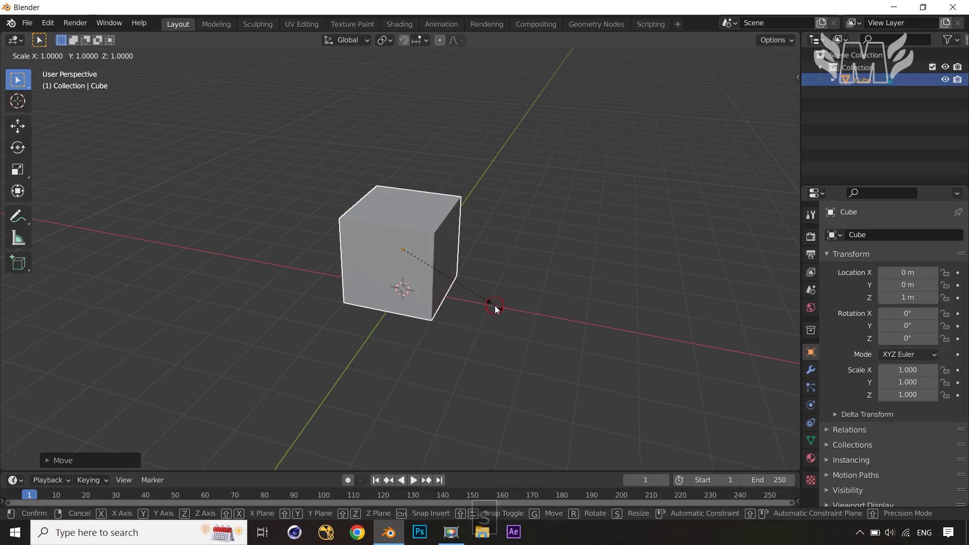
{"action": "key", "text": "Escape"}
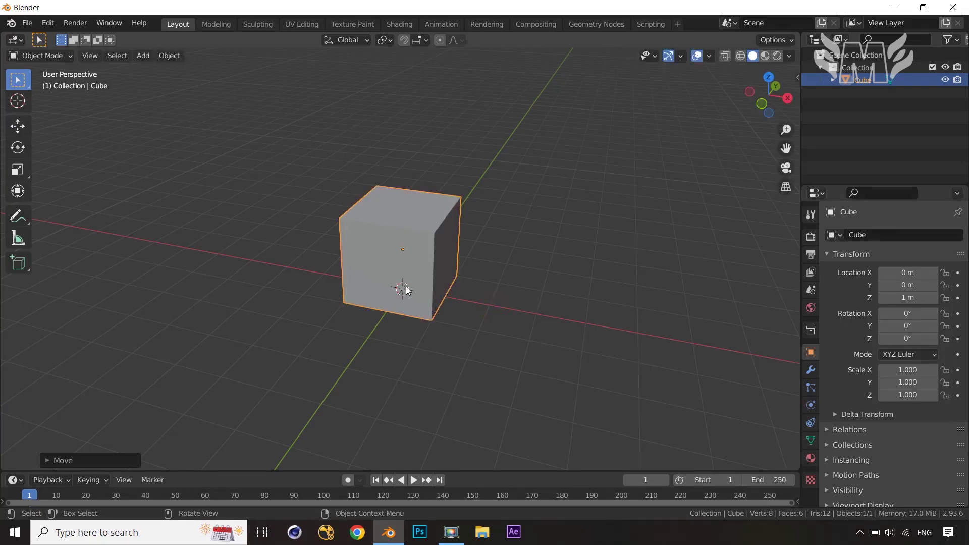
{"action": "left_click", "coordinate": [386, 40]}
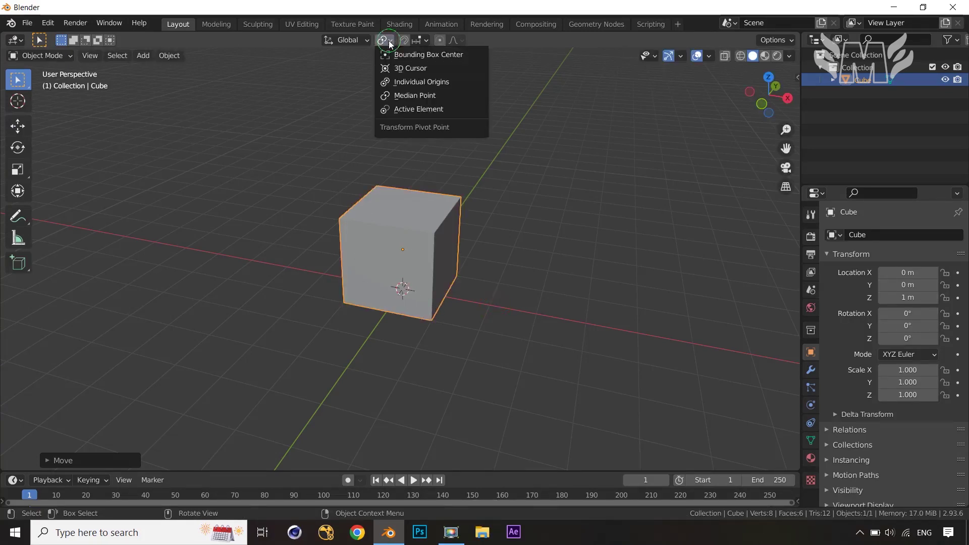
{"action": "left_click", "coordinate": [405, 68]}
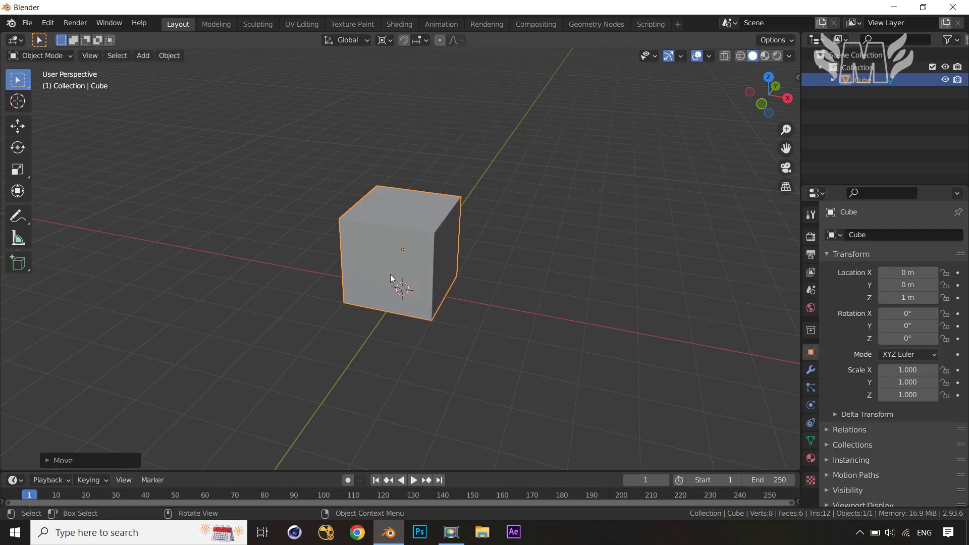
- Stretch the cube along the Y axis to a scale of about 2.02
{"action": "middle_click_drag", "start_coordinate": [513, 251], "coordinate": [484, 244]}
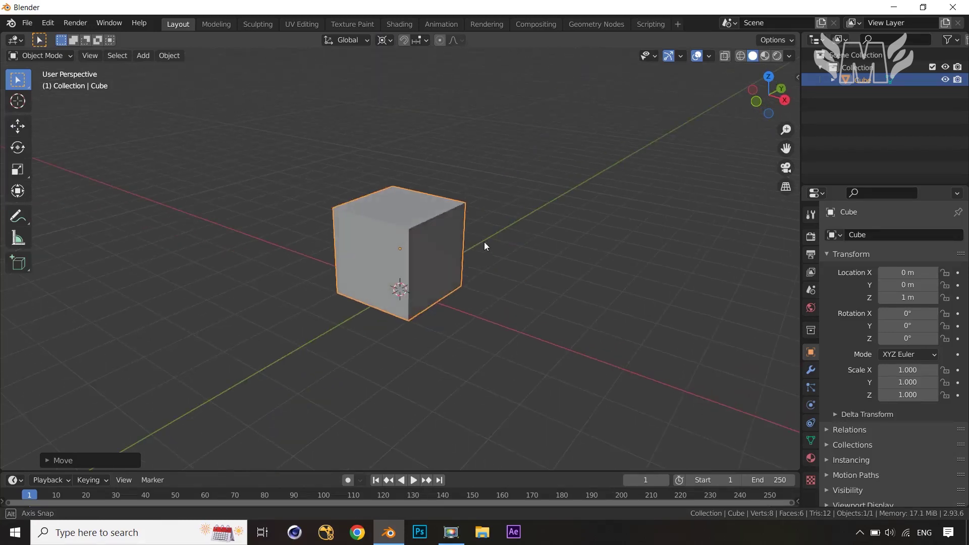
{"action": "key", "text": "s"}
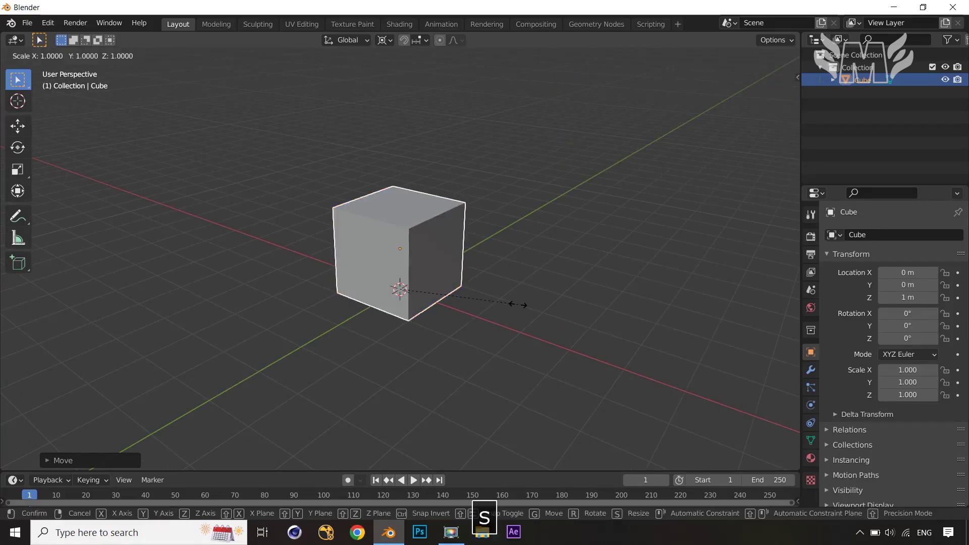
{"action": "key", "text": "y"}
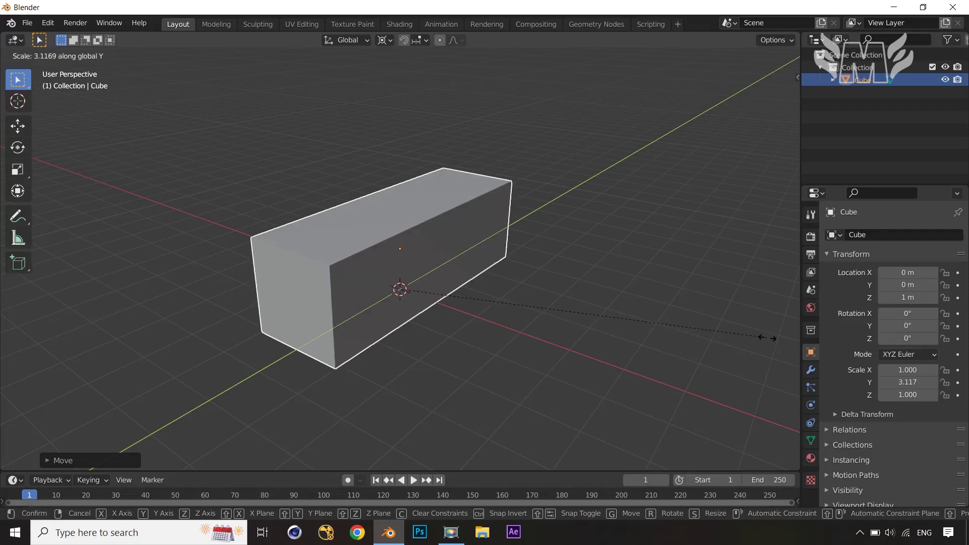
{"action": "left_click", "coordinate": [733, 335]}
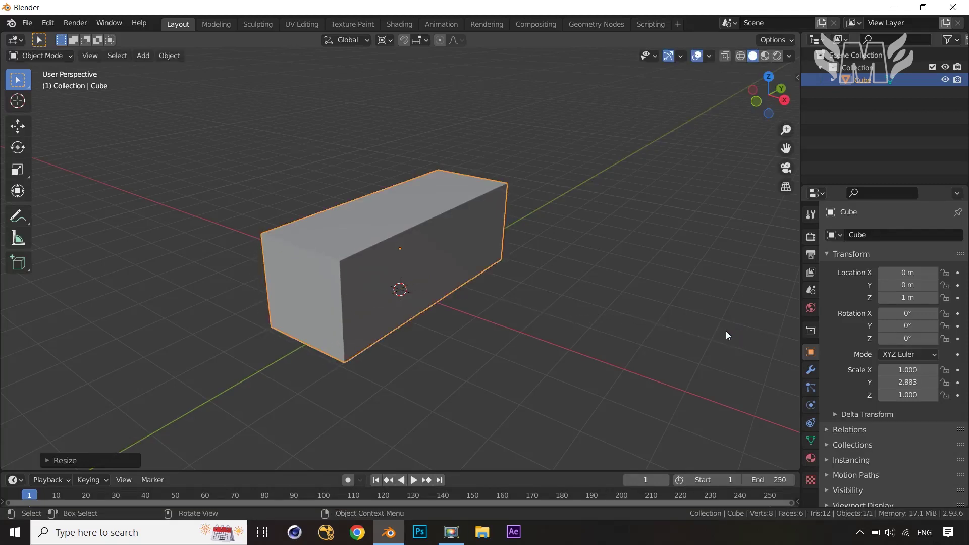
{"action": "key", "text": "KP_7"}
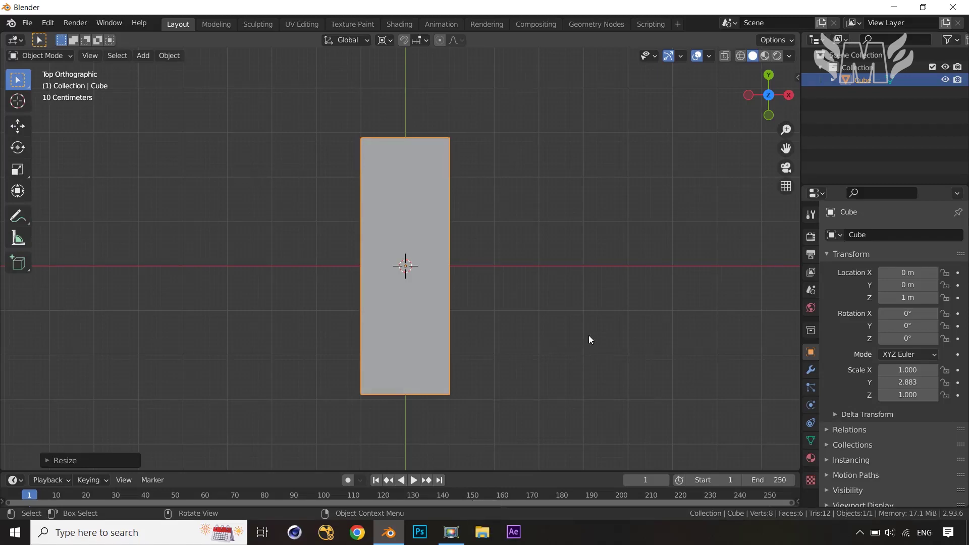
{"action": "key", "text": "s"}
{"action": "key", "text": "y"}
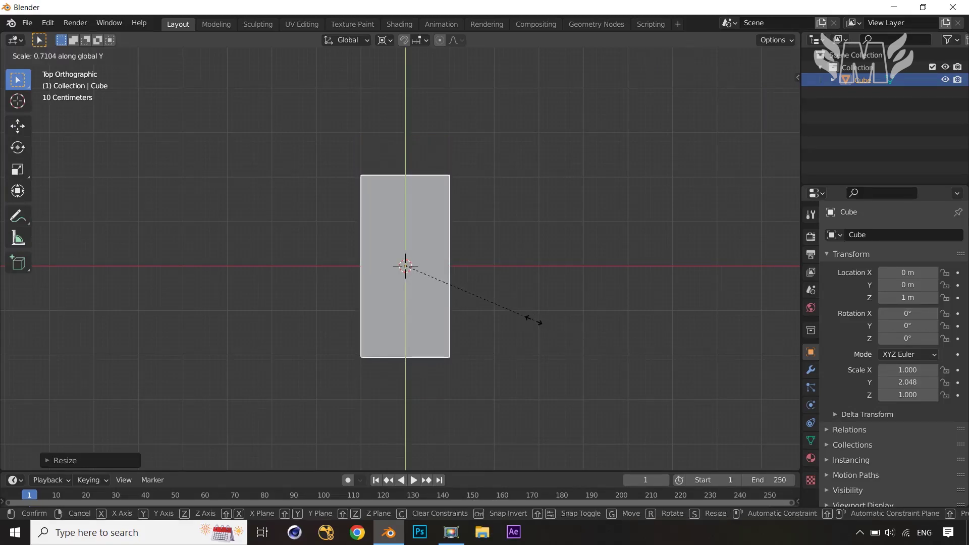
{"action": "left_click", "coordinate": [532, 319]}
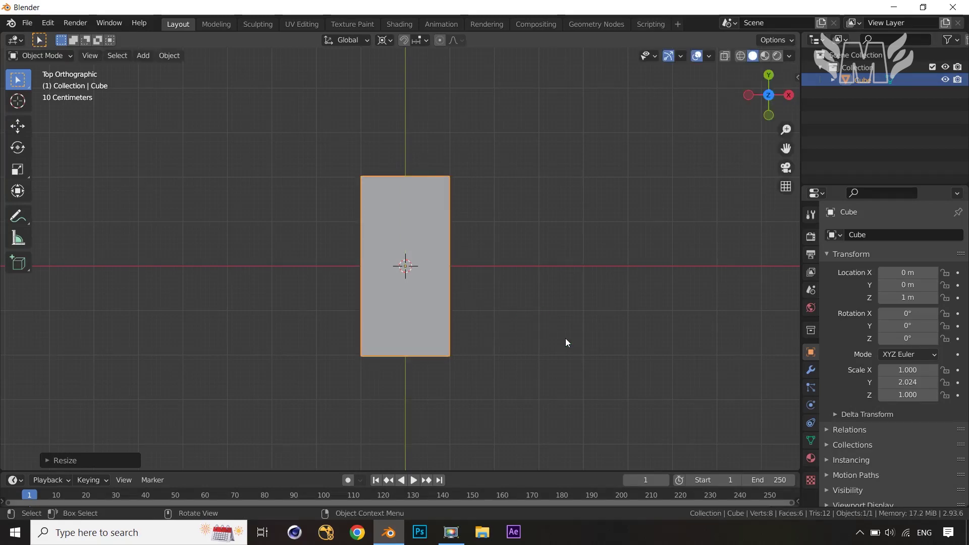
- Widen the box along the X axis to a scale of about 1.24
{"action": "middle_click_drag", "start_coordinate": [565, 338], "coordinate": [569, 332]}
{"action": "key", "text": "KP_7"}
{"action": "key", "text": "s"}
{"action": "key", "text": "x"}
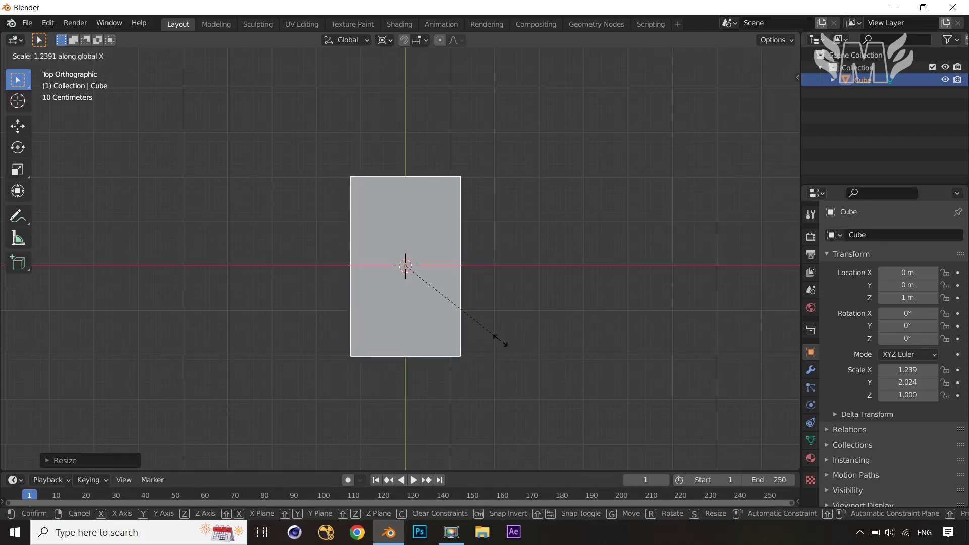
{"action": "left_click", "coordinate": [501, 340]}
- Apply the box's scale in Object Mode
{"action": "middle_click_drag", "start_coordinate": [547, 366], "coordinate": [544, 247]}
{"action": "key", "text": "Tab"}
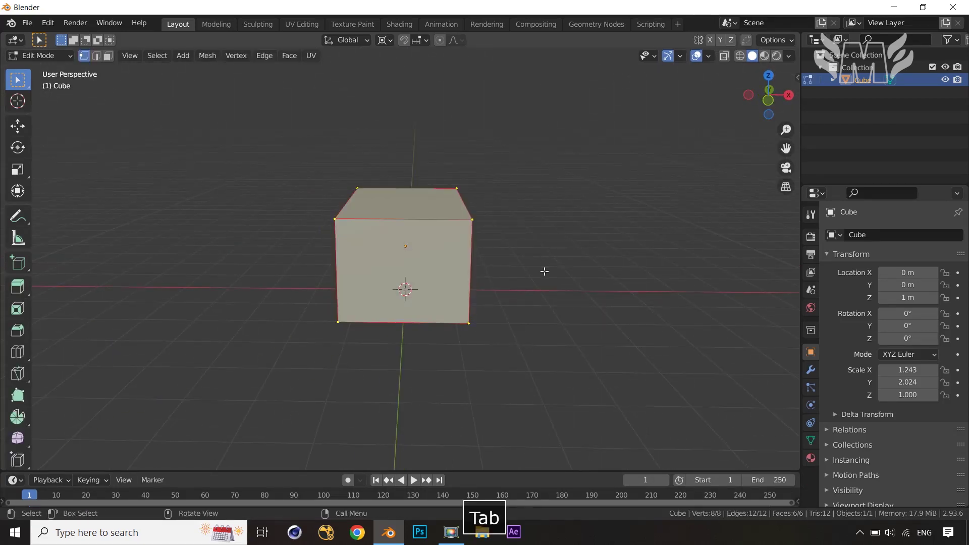
{"action": "key", "text": "Tab"}
{"action": "middle_click_drag", "start_coordinate": [547, 284], "coordinate": [547, 301]}
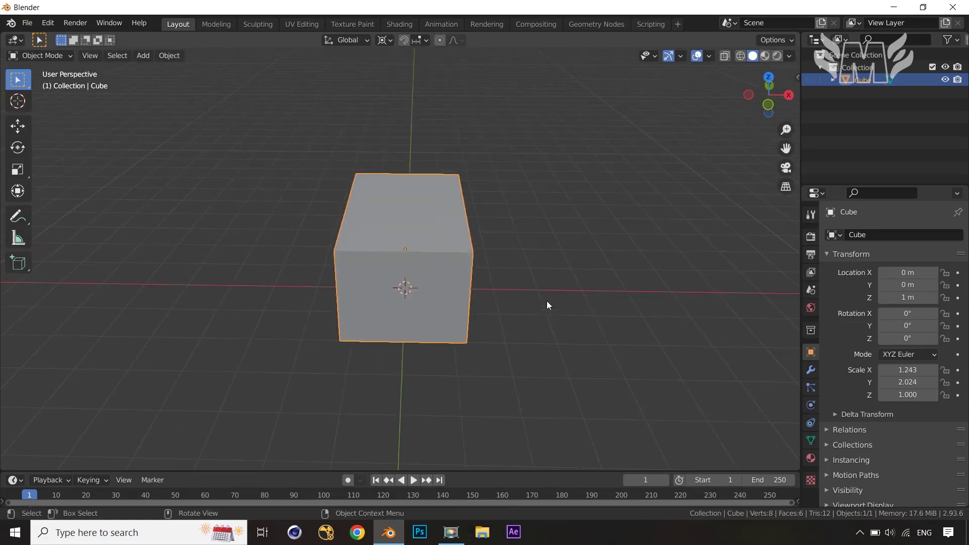
{"action": "key", "text": "ctrl+a"}
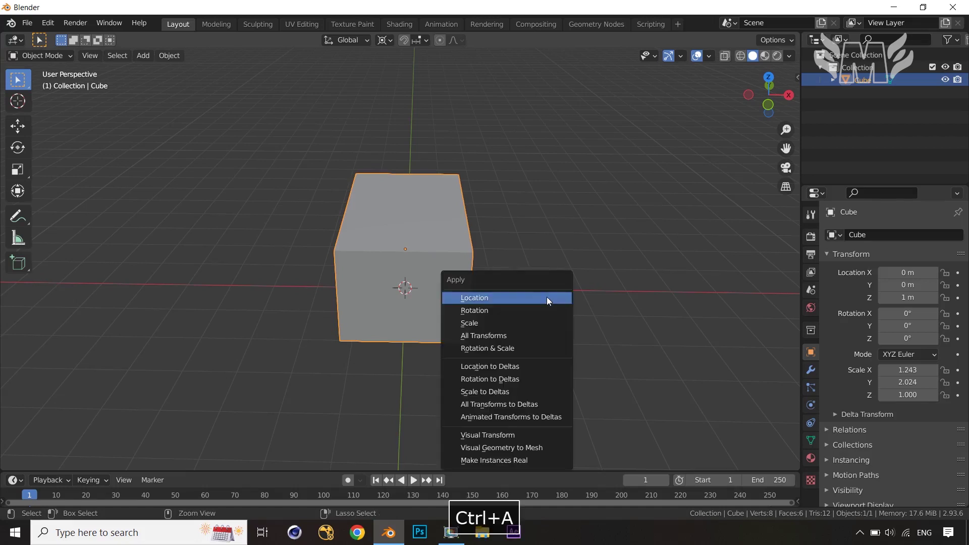
{"action": "left_click", "coordinate": [498, 323]}
- In Edit Mode with face selection, lower the box's top face along Z to leave a thin rectangular slab
{"action": "middle_click_drag", "start_coordinate": [537, 322], "coordinate": [551, 361]}
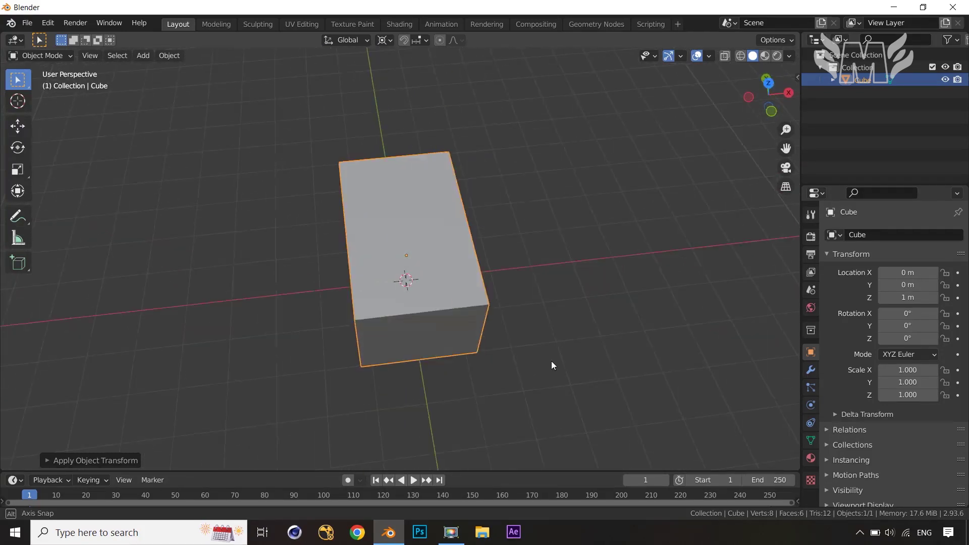
{"action": "key", "text": "Tab"}
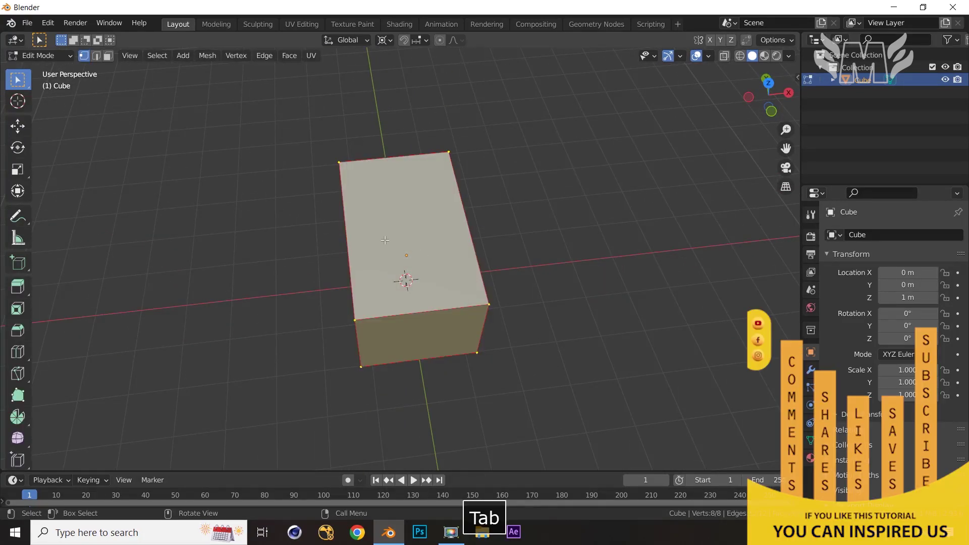
{"action": "key", "text": "3"}
{"action": "left_click", "coordinate": [408, 243]}
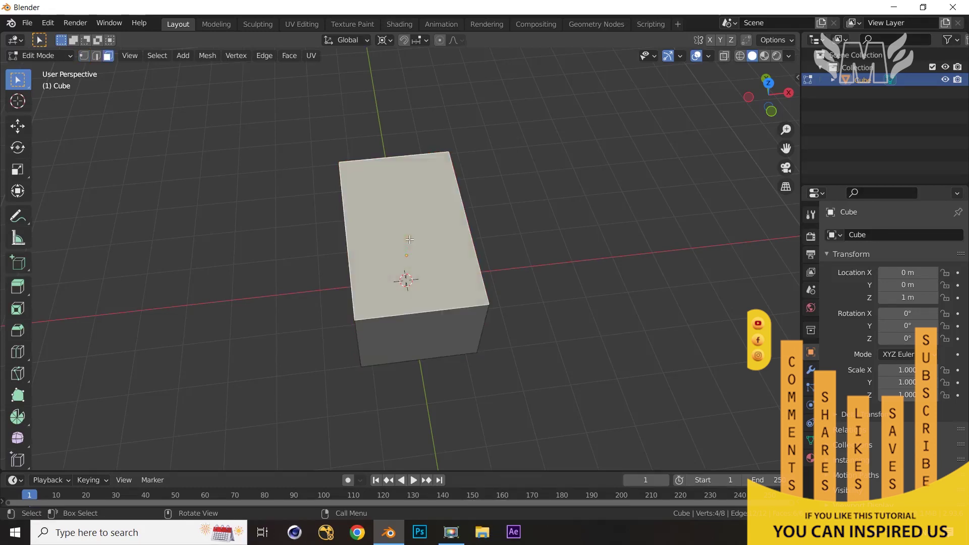
{"action": "key", "text": "i"}
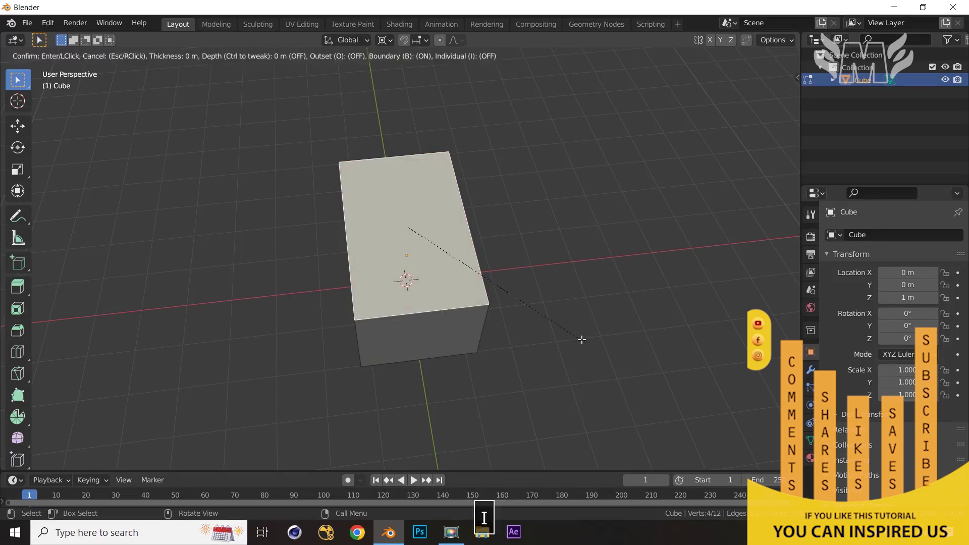
{"action": "key", "text": "Escape"}
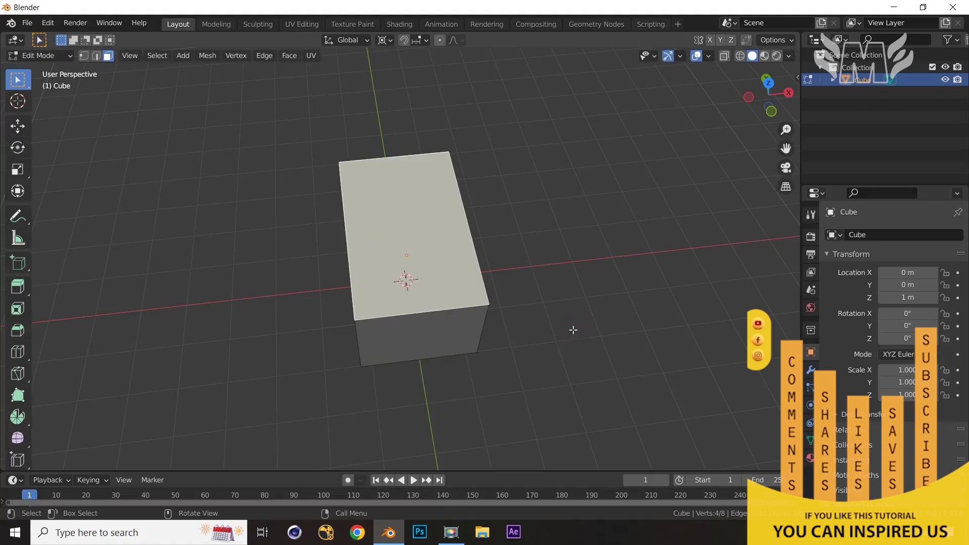
{"action": "key", "text": "g"}
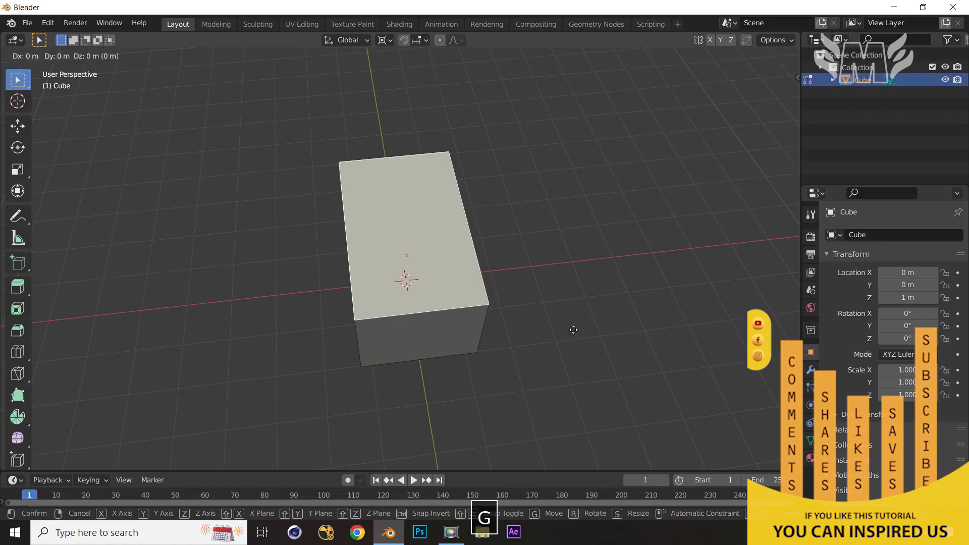
{"action": "key", "text": "z"}
{"action": "left_click", "coordinate": [577, 364]}
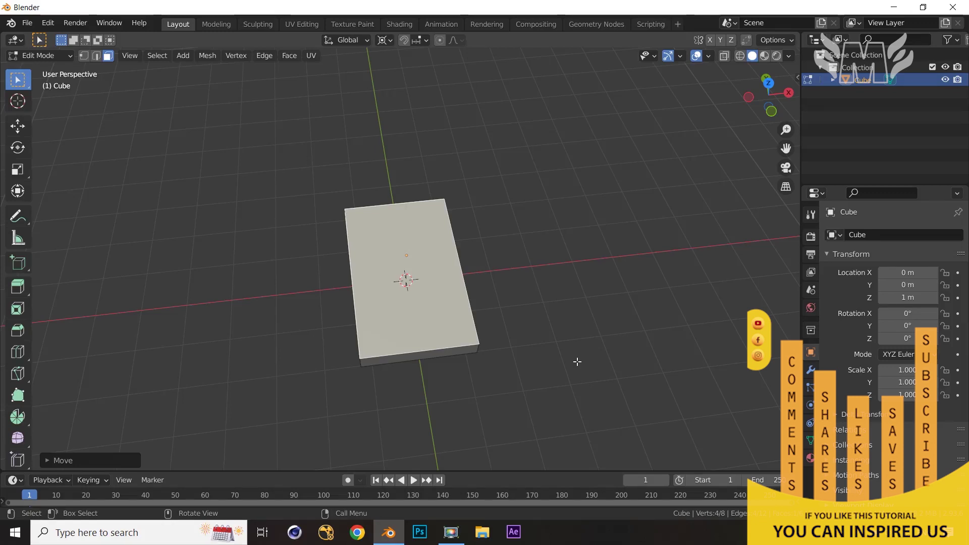
- Inset the slab's top face by about 0.32 m to form an even border
{"action": "key", "text": "KP_1"}
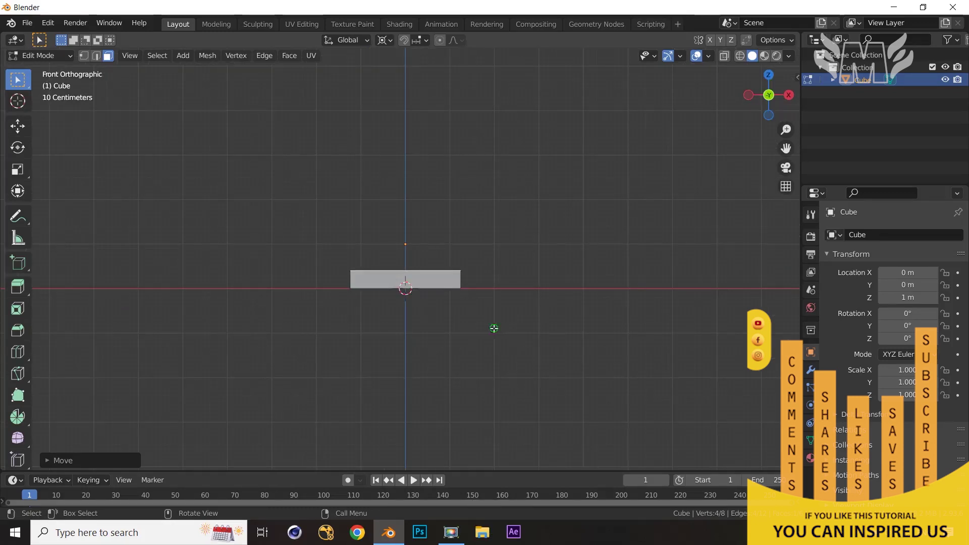
{"action": "middle_click_drag", "start_coordinate": [493, 329], "coordinate": [517, 371]}
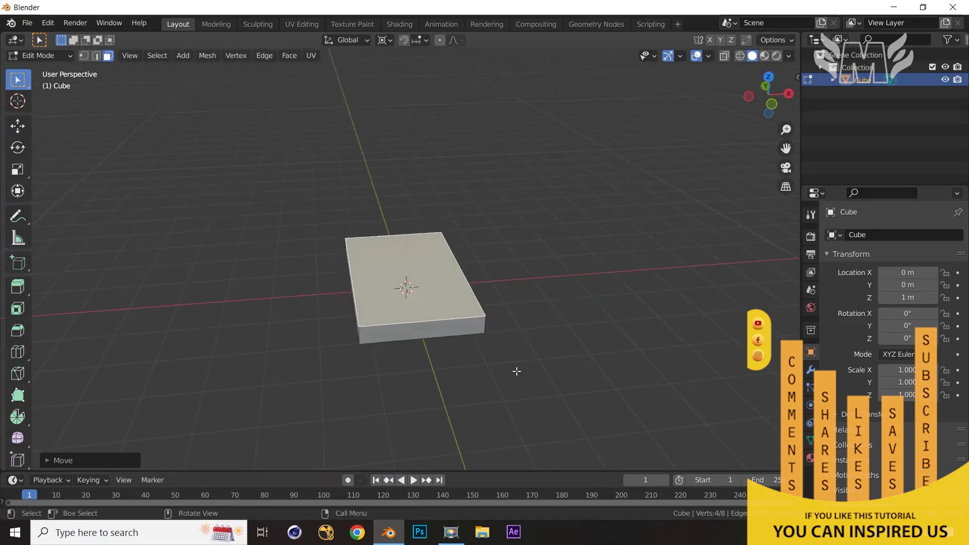
{"action": "key", "text": "i"}
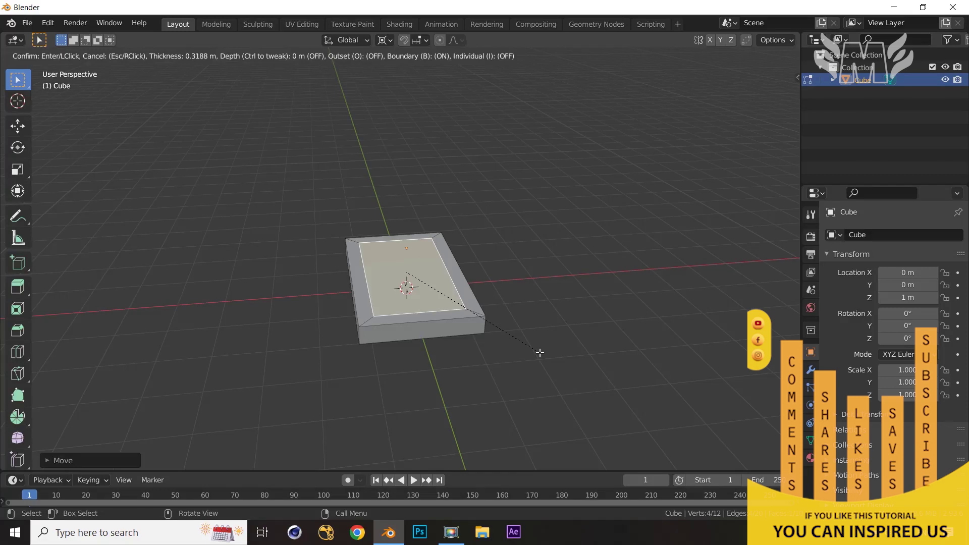
{"action": "left_click", "coordinate": [539, 352]}
{"action": "key", "text": "KP_7"}
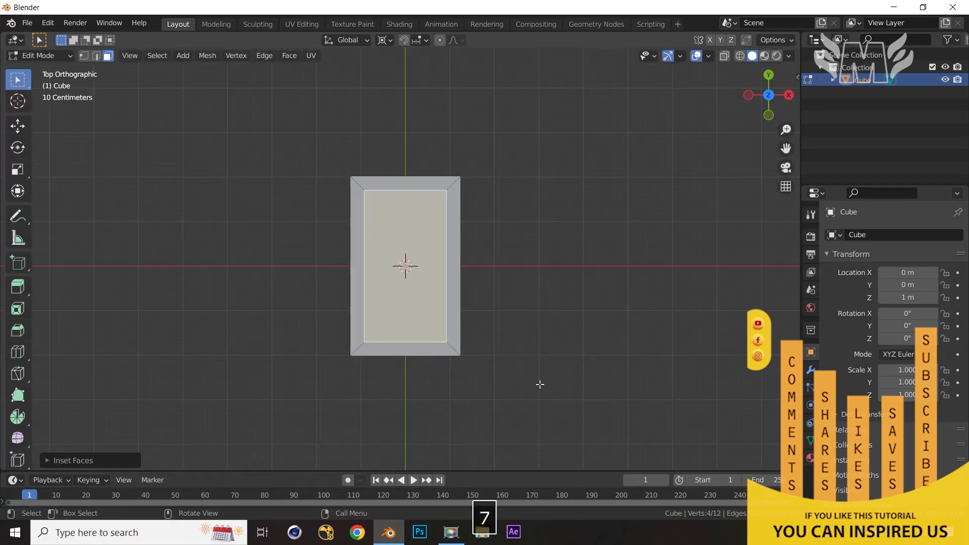
- Scale the inset top face down uniformly to about 0.92
{"action": "key", "text": "s"}
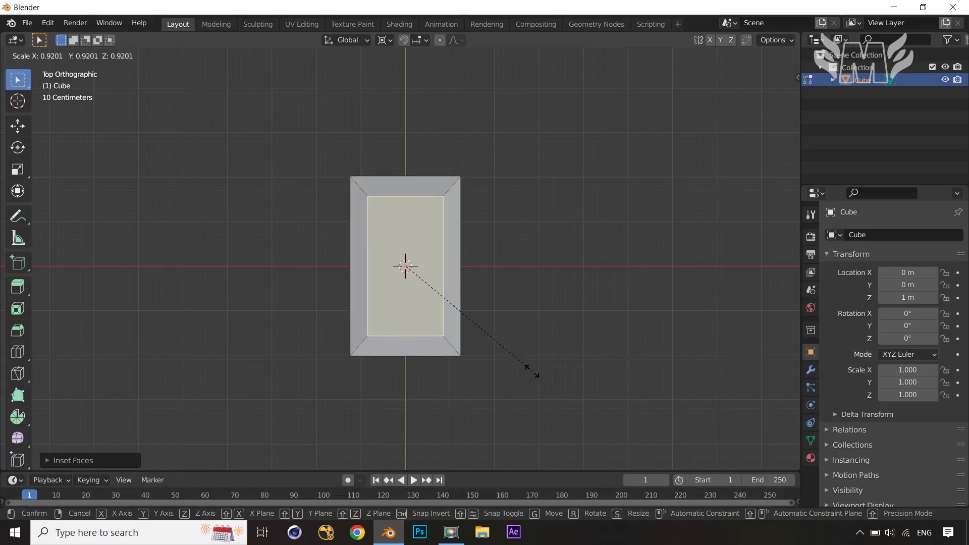
{"action": "left_click", "coordinate": [532, 370]}
{"action": "mouse_move", "coordinate": [534, 375]}
{"action": "middle_mouse_down"}
{"action": "mouse_move", "coordinate": [549, 267]}
{"action": "mouse_move", "coordinate": [540, 361]}
{"action": "middle_mouse_up"}
{"action": "key", "text": "g"}
{"action": "key", "text": "z"}
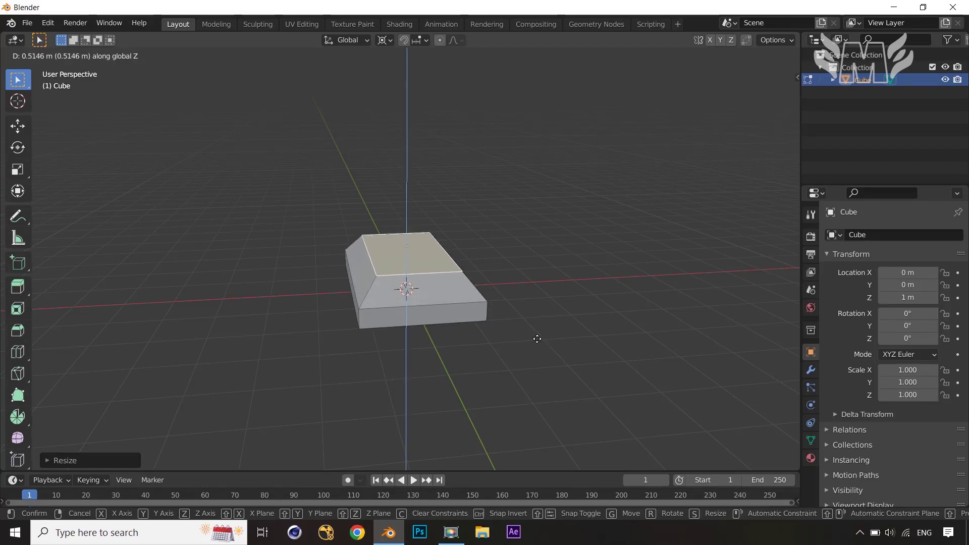
{"action": "right_click", "coordinate": [537, 337]}
{"action": "middle_click_drag", "start_coordinate": [537, 337], "coordinate": [458, 253]}
{"action": "left_click", "coordinate": [480, 334]}
{"action": "left_click", "coordinate": [447, 217], "text": "alt"}
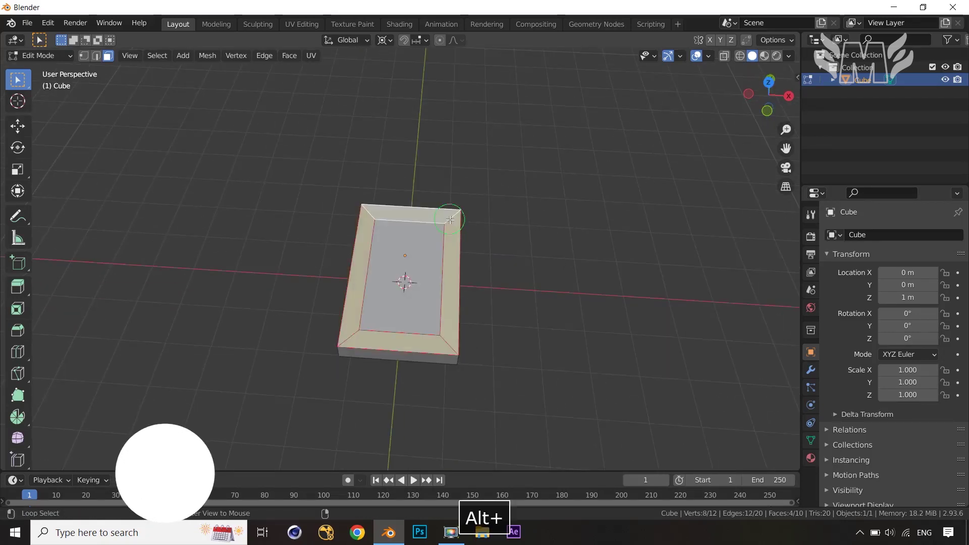
{"action": "key", "text": "i"}
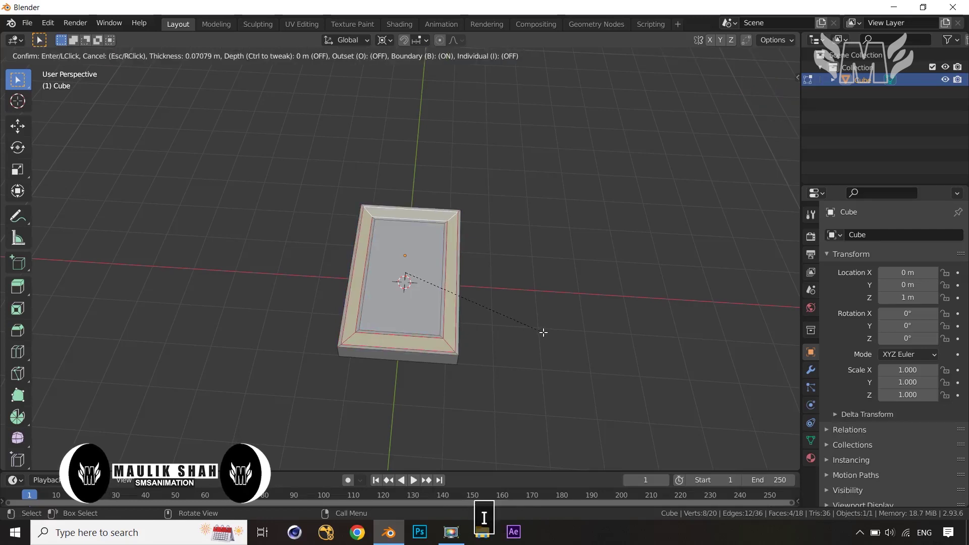
{"action": "right_click", "coordinate": [543, 332]}
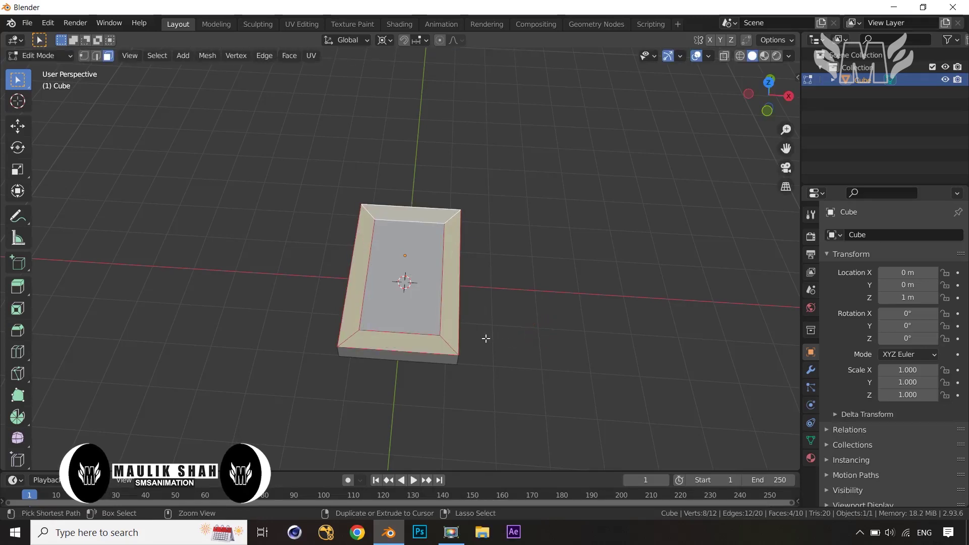
- Add a loop cut around the sloping border of the top and slide it outward to a factor of about -0.31
{"action": "key", "text": "ctrl+r"}
{"action": "left_click", "coordinate": [451, 343]}
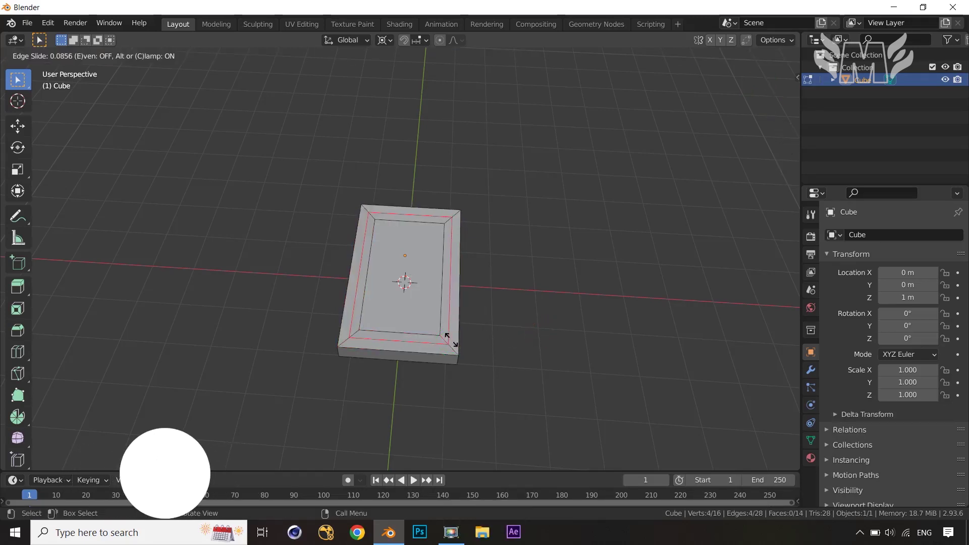
{"action": "left_click", "coordinate": [450, 343]}
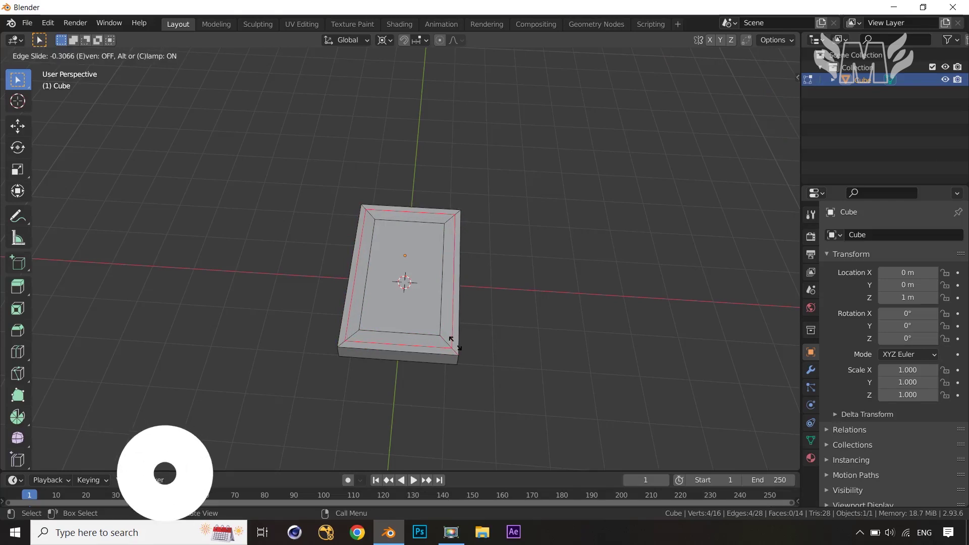
- Select only the central top face and raise it about 0.43 m along Z to form a tapered block
{"action": "left_click", "coordinate": [394, 309]}
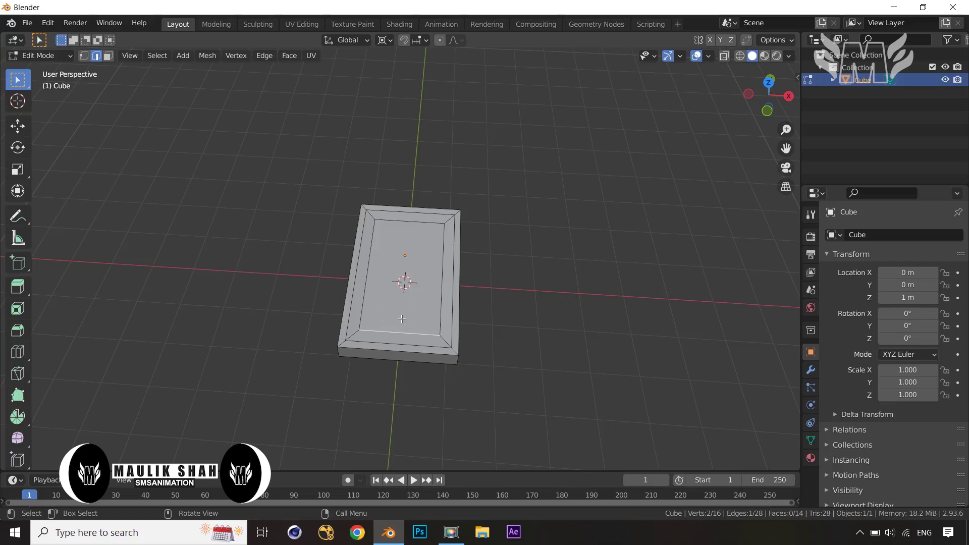
{"action": "key", "text": "3"}
{"action": "left_click", "coordinate": [402, 283]}
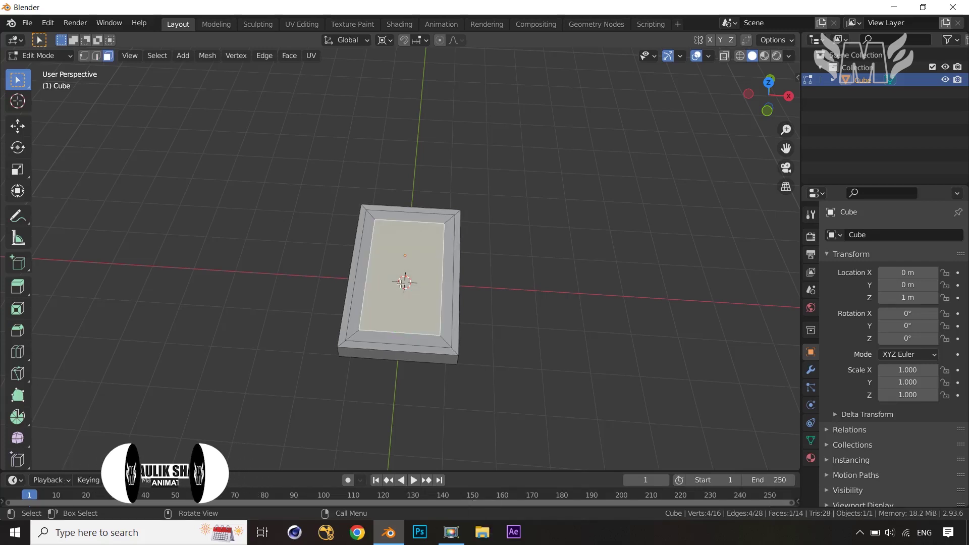
{"action": "key", "text": "ctrl+KP_Add"}
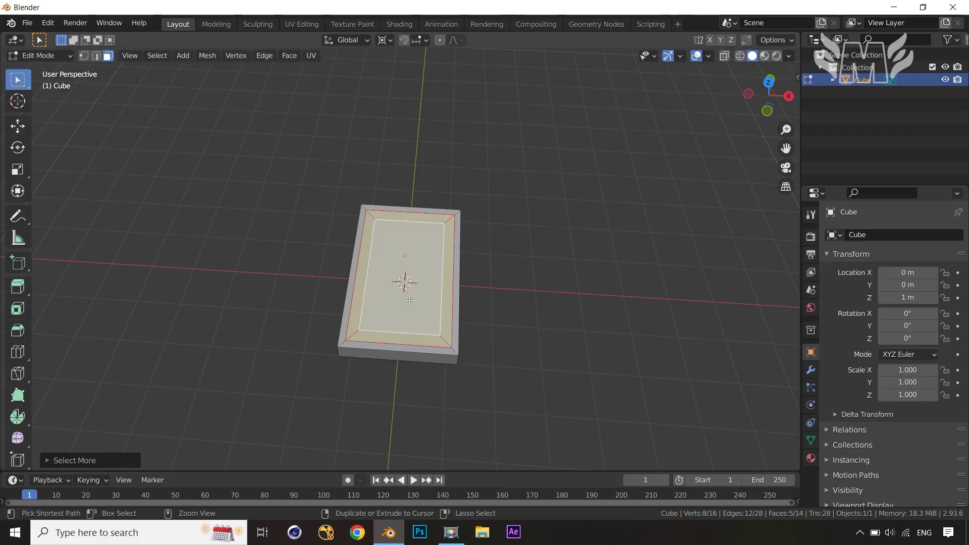
{"action": "key", "text": "ctrl+KP_Subtract"}
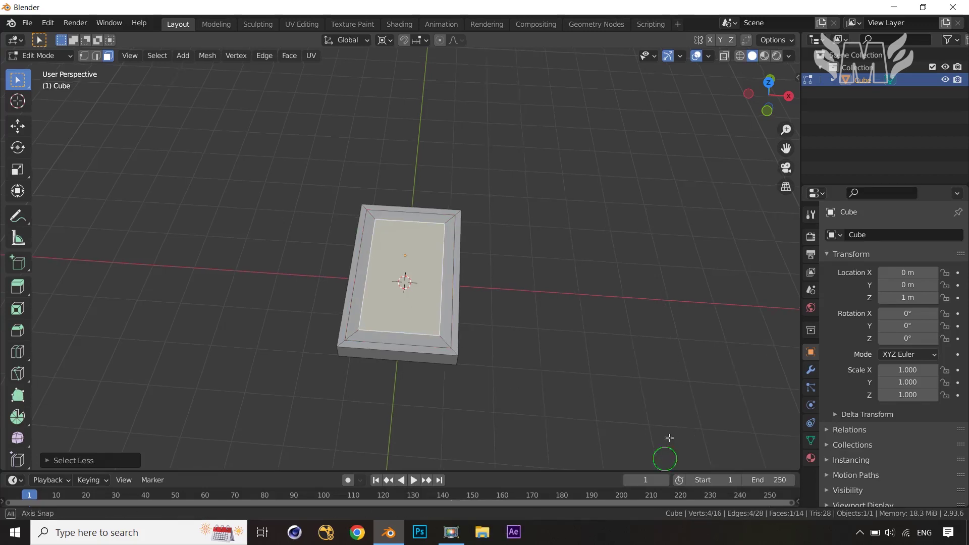
{"action": "middle_click_drag", "start_coordinate": [670, 439], "coordinate": [674, 420]}
{"action": "key", "text": "g"}
{"action": "key", "text": "z"}
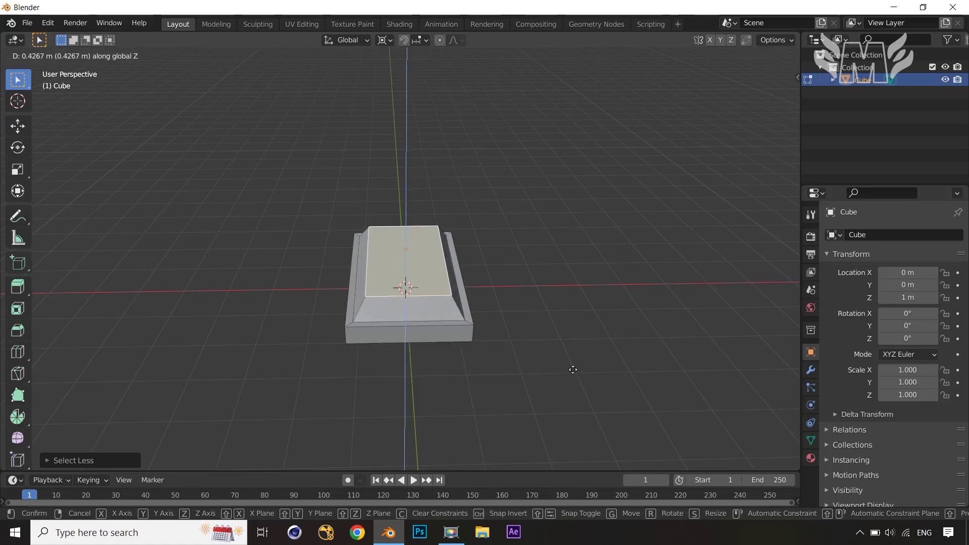
{"action": "left_click", "coordinate": [573, 369]}
- Add a centred horizontal loop cut around the slab's outer sides and bevel it into two loops near the upper and lower edges
{"action": "middle_click_drag", "start_coordinate": [579, 380], "coordinate": [558, 331]}
{"action": "key", "text": "ctrl+r"}
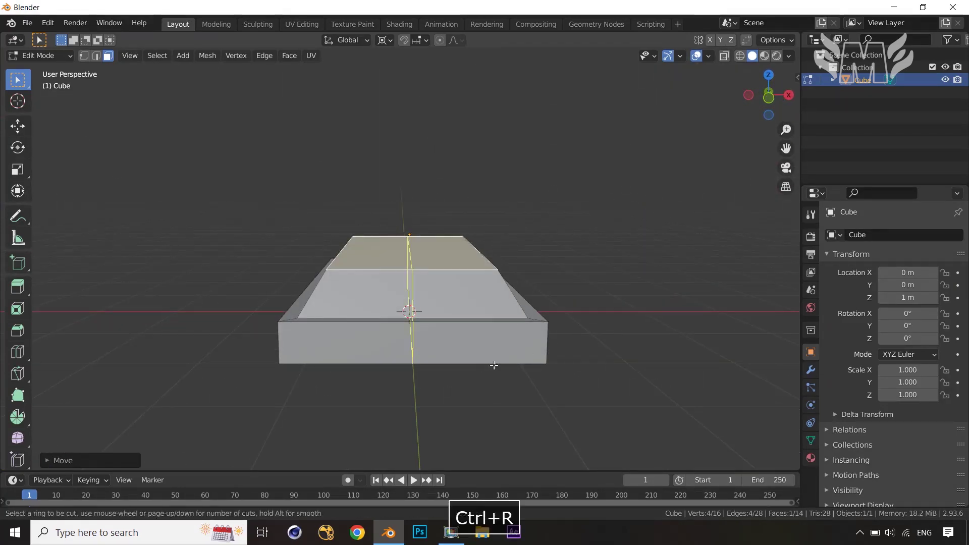
{"action": "left_click", "coordinate": [547, 341]}
{"action": "right_click", "coordinate": [547, 344]}
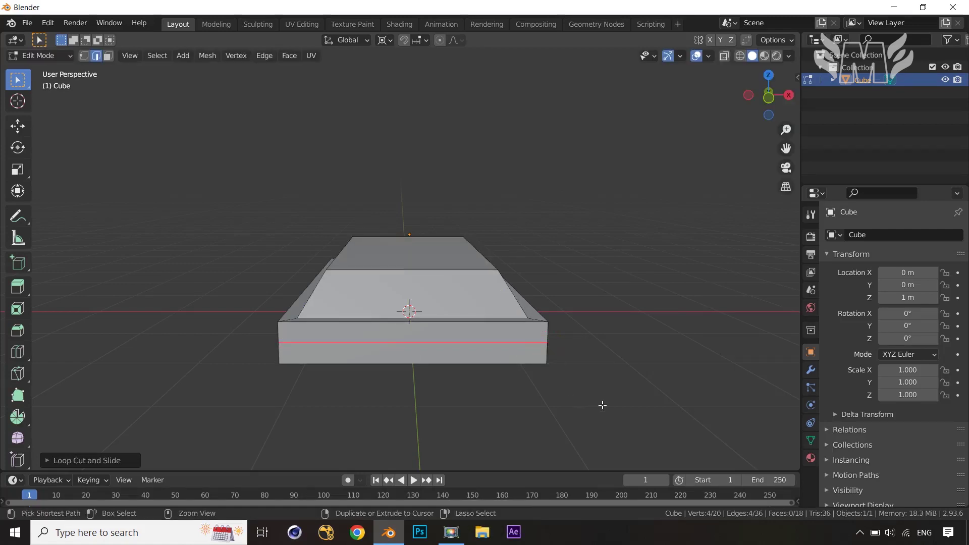
{"action": "key", "text": "ctrl+b"}
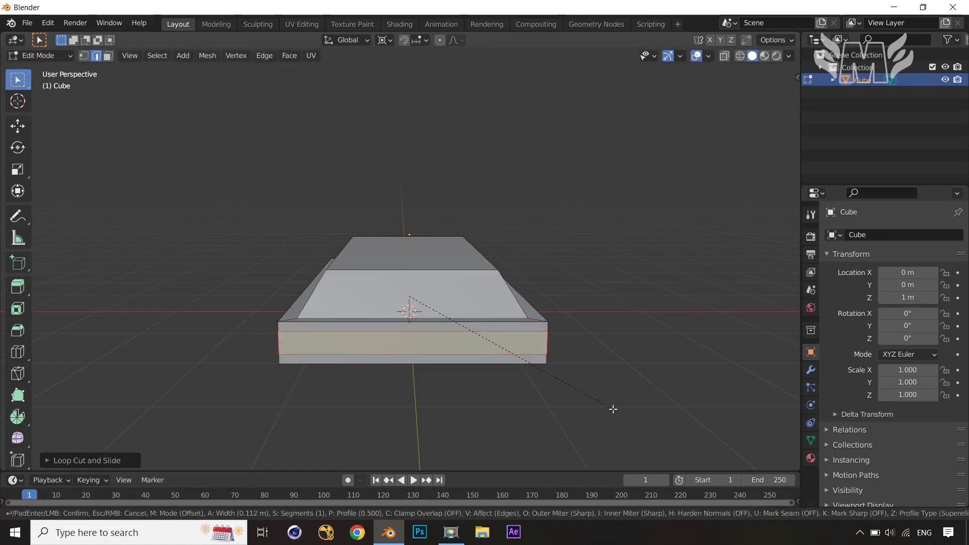
{"action": "left_click", "coordinate": [615, 411]}
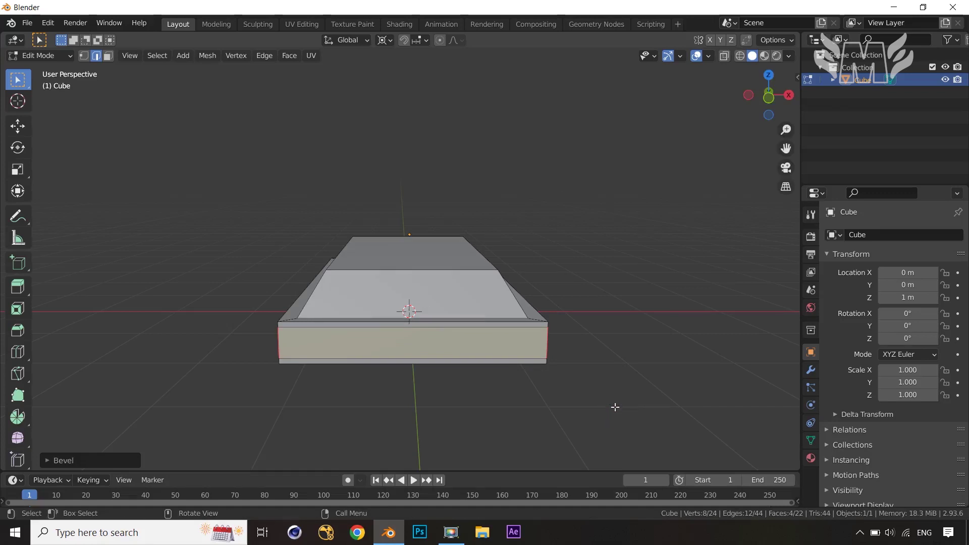
{"action": "left_click", "coordinate": [612, 407]}
- Add a horizontal loop cut around the raised block's sloped sides and bevel it by about 0.187 m into two supporting loops
{"action": "middle_click_drag", "start_coordinate": [612, 407], "coordinate": [487, 312]}
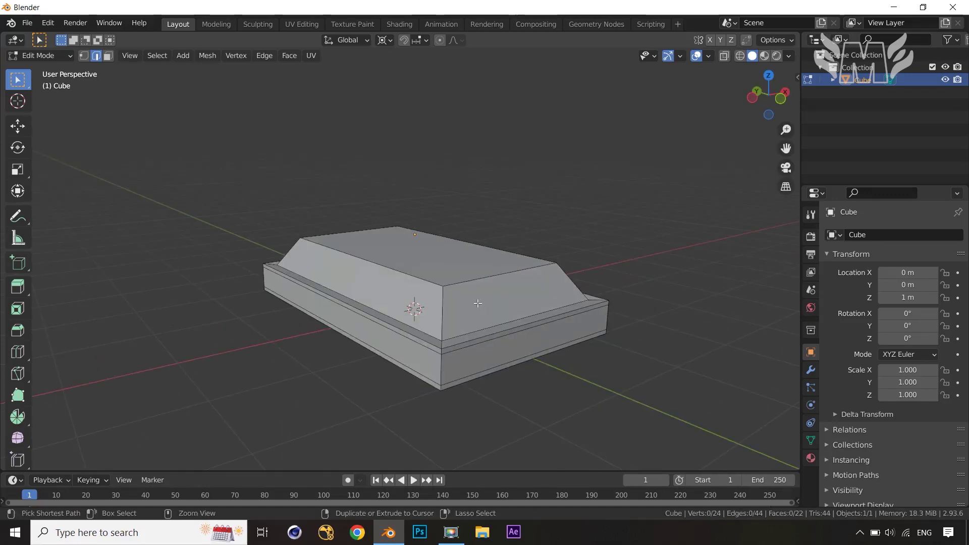
{"action": "key", "text": "ctrl+r"}
{"action": "left_click", "coordinate": [436, 309]}
{"action": "left_click", "coordinate": [433, 313]}
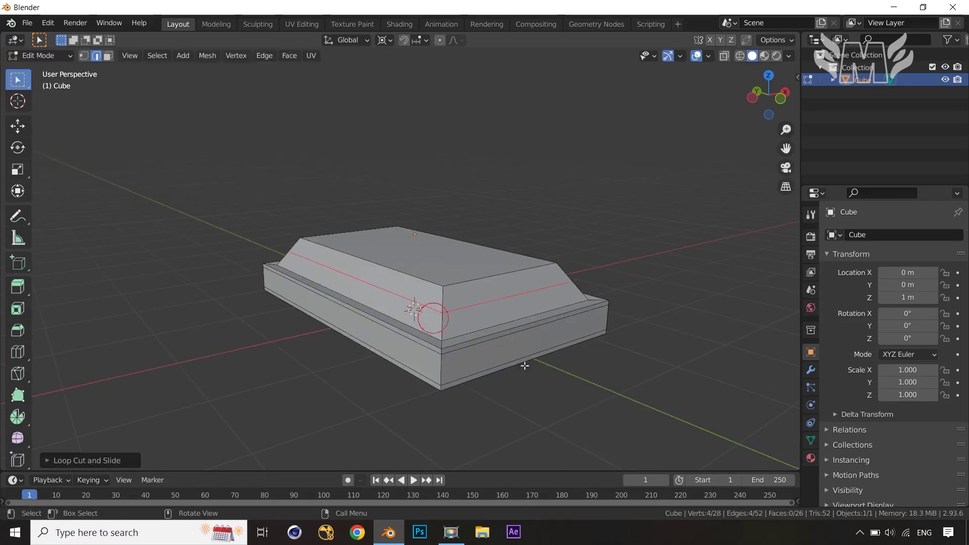
{"action": "key", "text": "ctrl+b"}
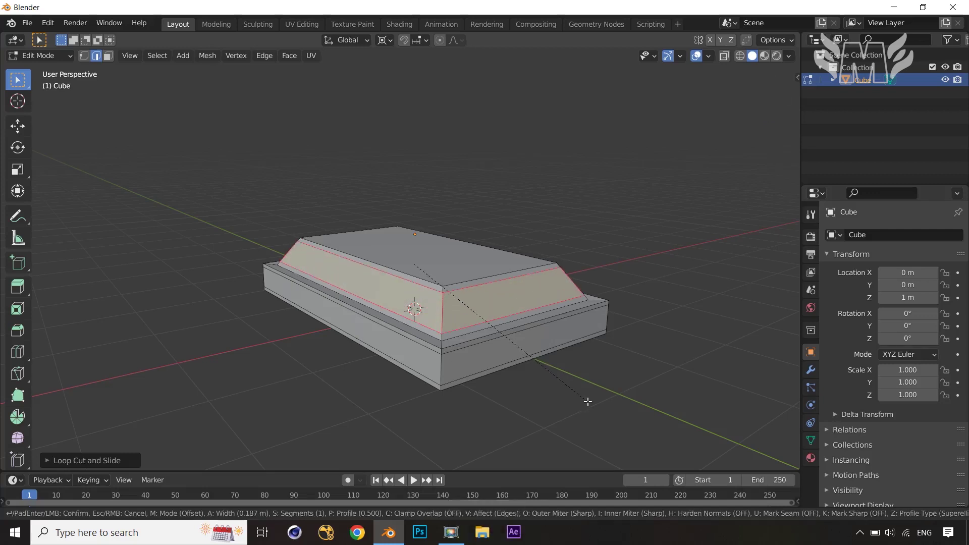
{"action": "left_click", "coordinate": [587, 401]}
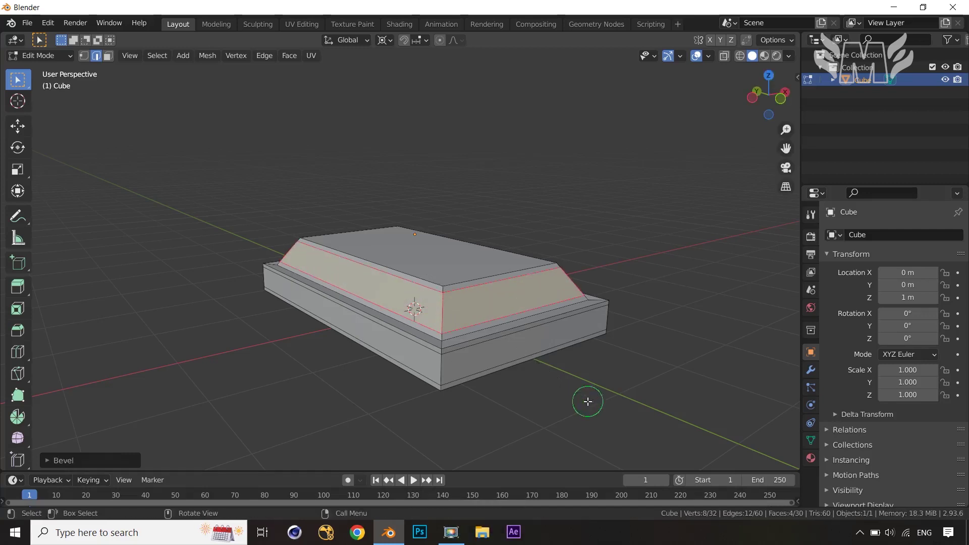
{"action": "middle_click_drag", "start_coordinate": [583, 400], "coordinate": [499, 386]}
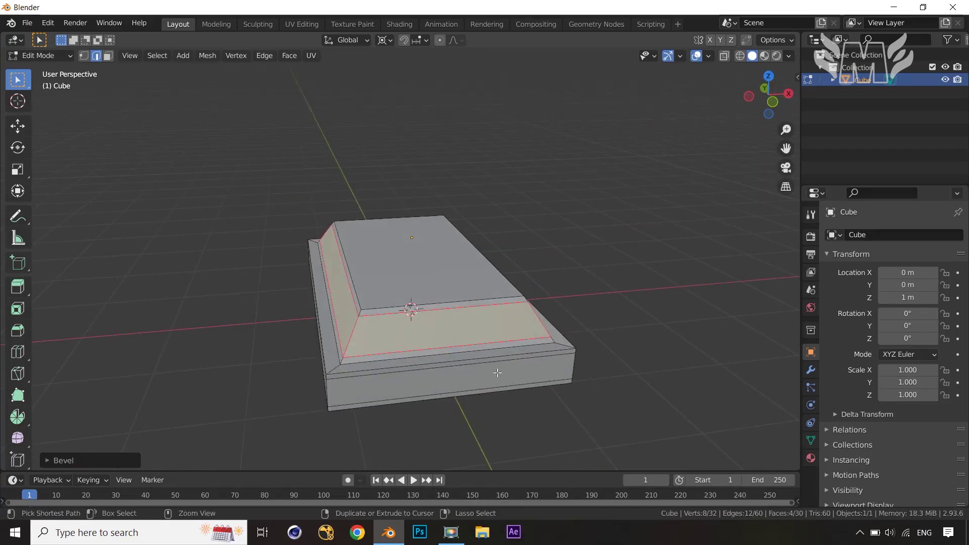
{"action": "key", "text": "ctrl+r"}
{"action": "left_click", "coordinate": [499, 383]}
{"action": "right_click", "coordinate": [540, 405]}
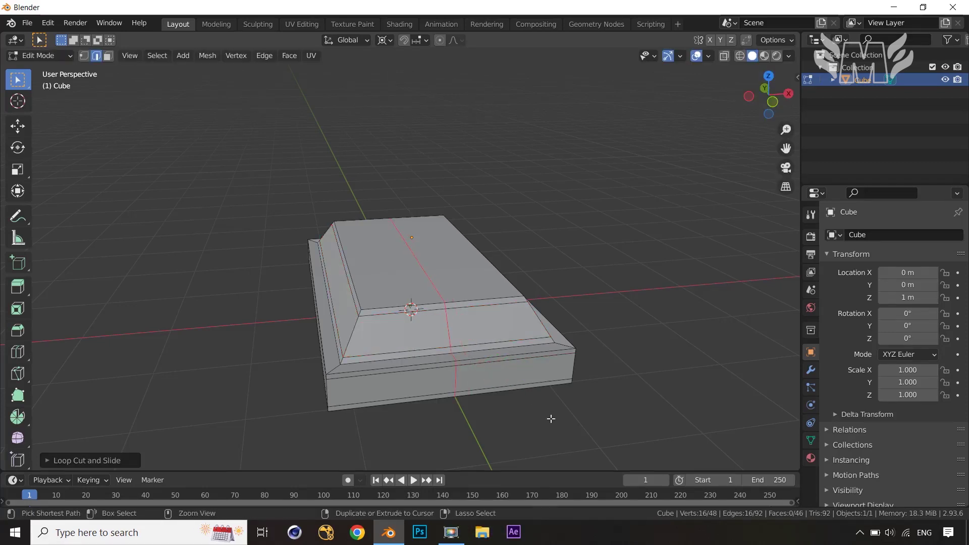
{"action": "key", "text": "ctrl+b"}
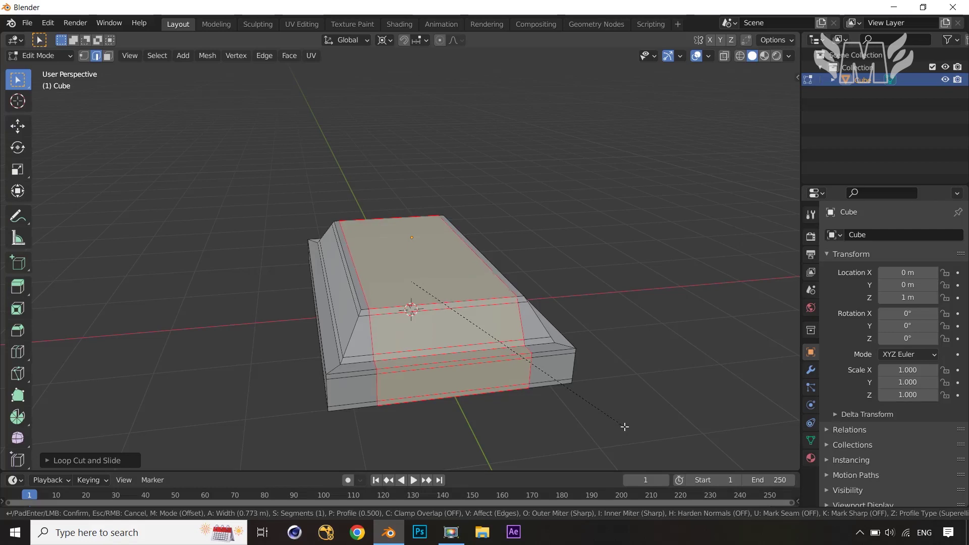
{"action": "right_click", "coordinate": [624, 426]}
{"action": "key", "text": "ctrl+z"}
- Add a loop cut along the model's length on its negative X side and set its slide factor to 0.8
{"action": "middle_click_drag", "start_coordinate": [623, 426], "coordinate": [592, 421]}
{"action": "key", "text": "ctrl+r"}
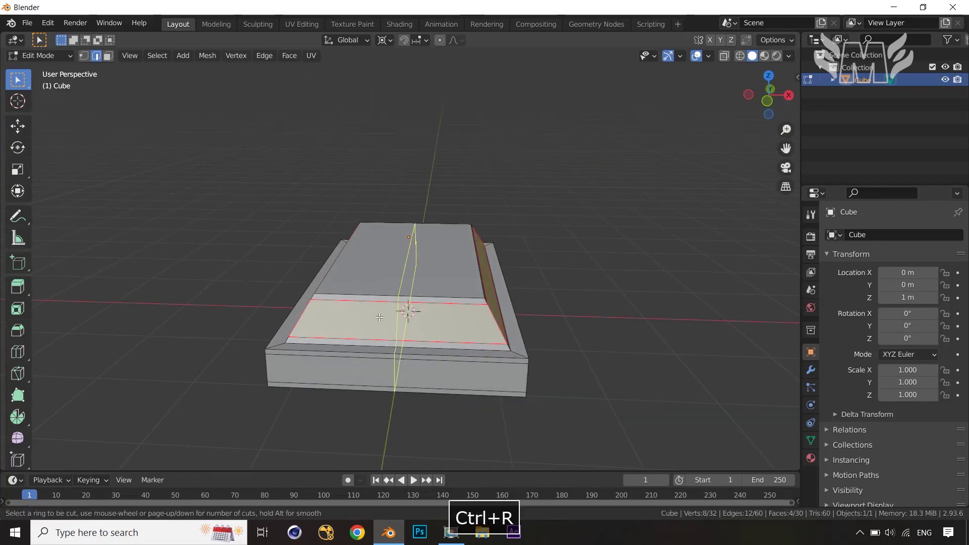
{"action": "left_click", "coordinate": [376, 318]}
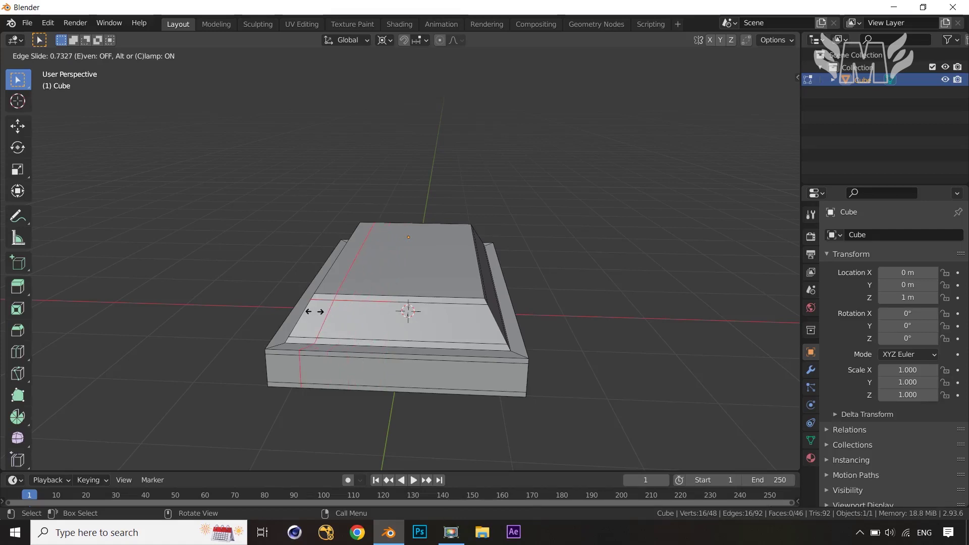
{"action": "key", "text": "e"}
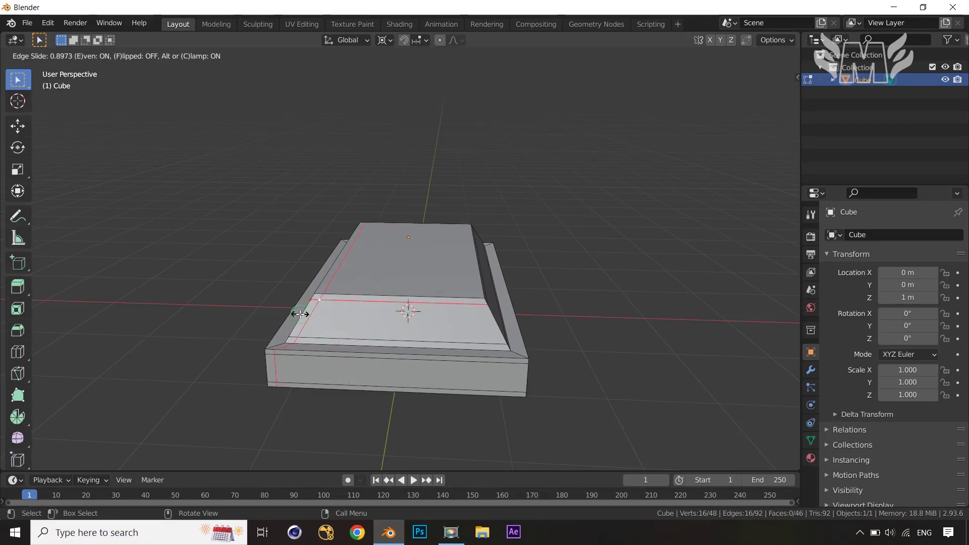
{"action": "left_click", "coordinate": [300, 314]}
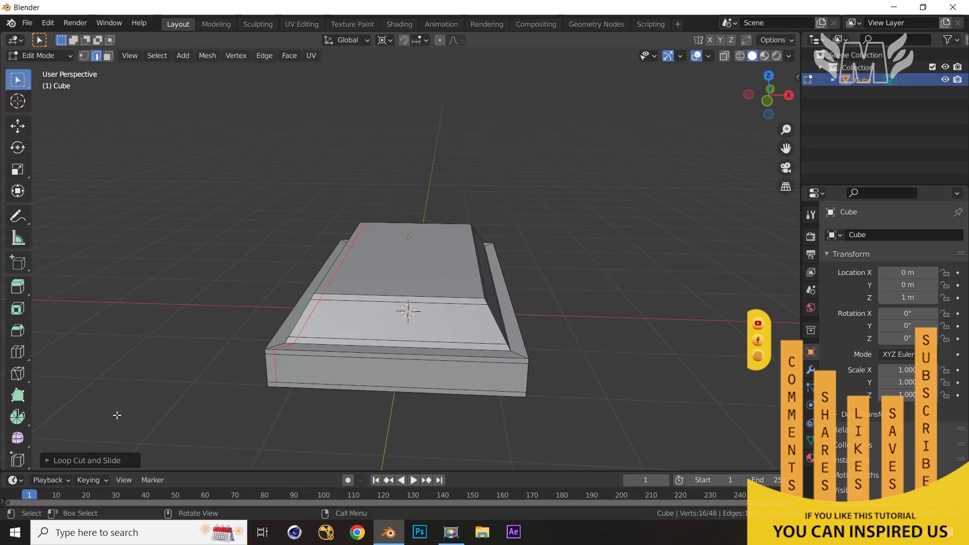
{"action": "left_click", "coordinate": [45, 459]}
{"action": "left_click", "coordinate": [183, 405]}
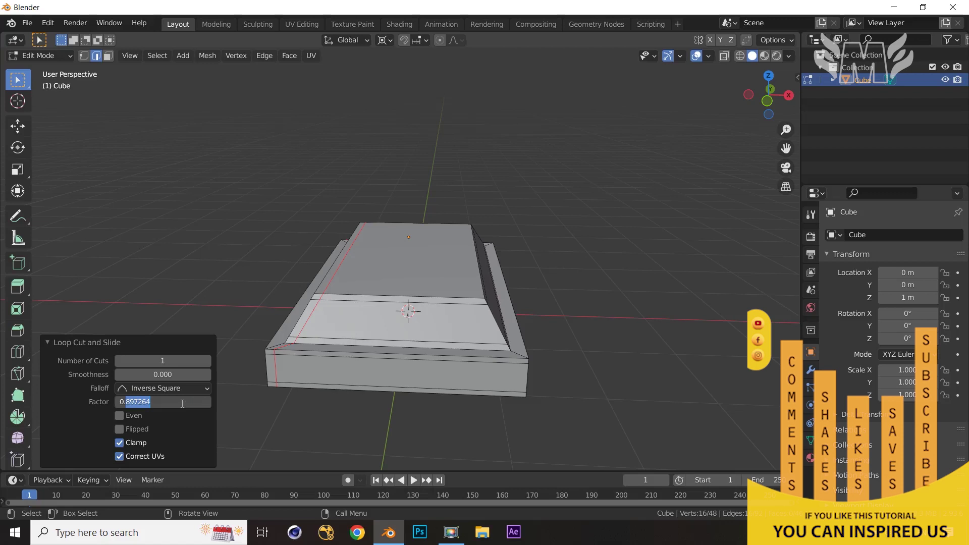
{"action": "type", "text": "0.8"}
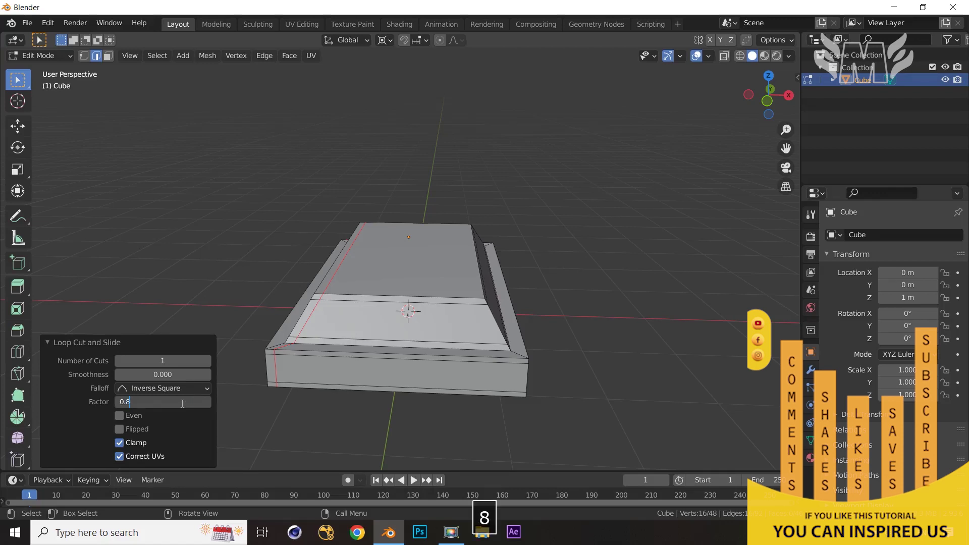
{"action": "key", "text": "Return"}
- Add a matching lengthwise loop cut on the model's positive X side and set its slide factor to -0.8
{"action": "middle_click_drag", "start_coordinate": [359, 421], "coordinate": [436, 438]}
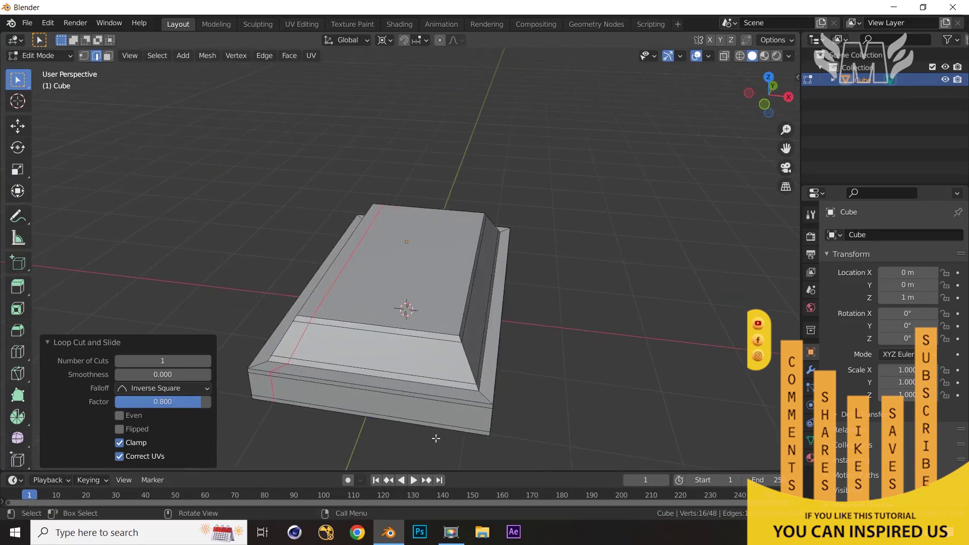
{"action": "key", "text": "ctrl+r"}
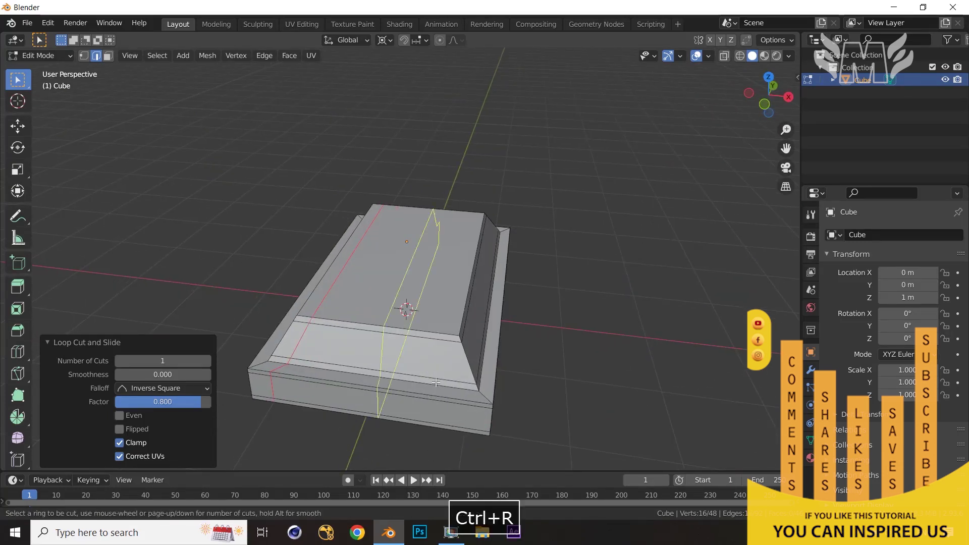
{"action": "left_click", "coordinate": [435, 384]}
{"action": "left_click_drag", "start_coordinate": [437, 372], "coordinate": [500, 382]}
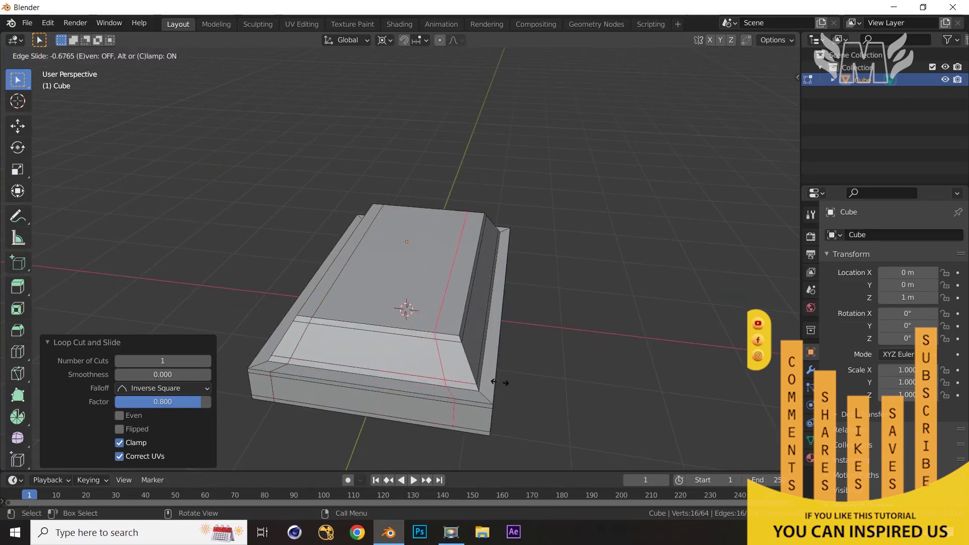
{"action": "key", "text": "e"}
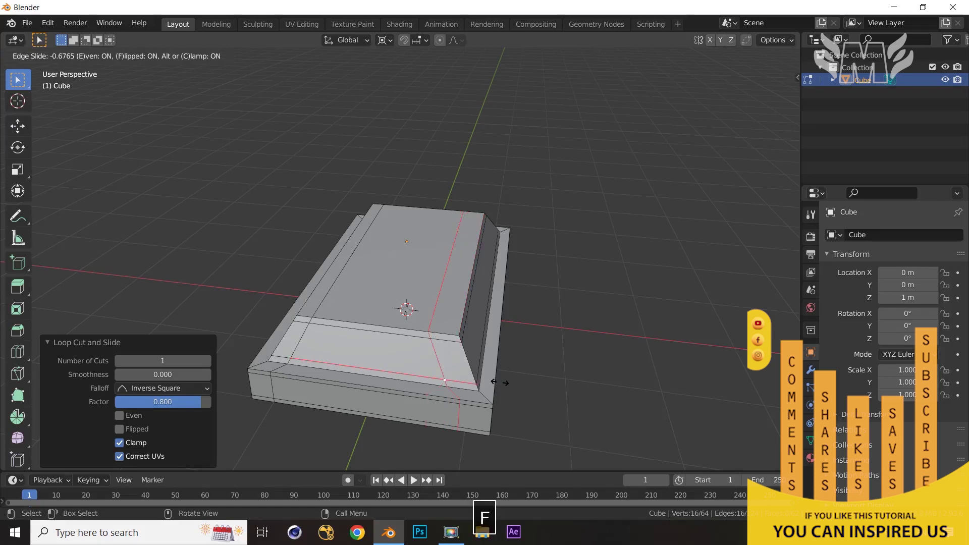
{"action": "left_click", "coordinate": [502, 385]}
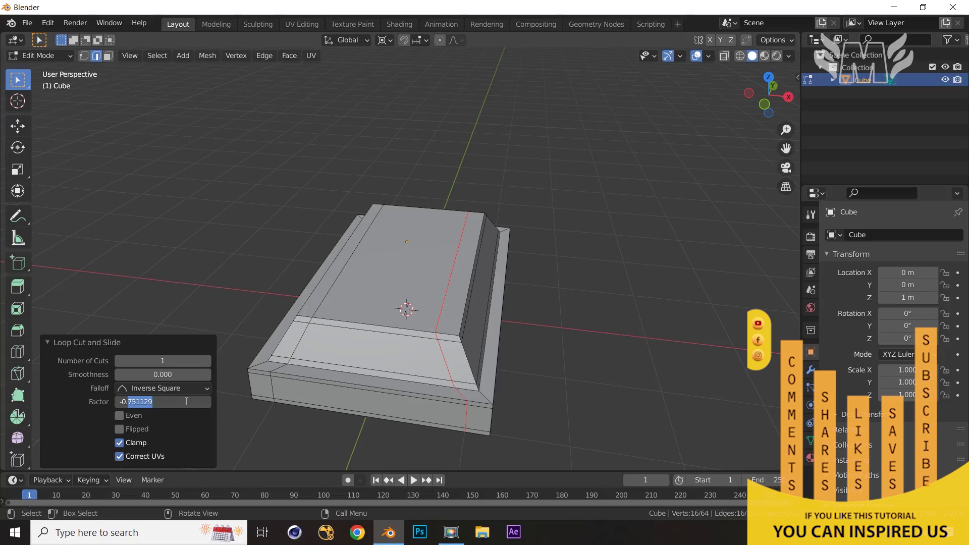
{"action": "type", "text": "8"}
{"action": "key", "text": "Return"}
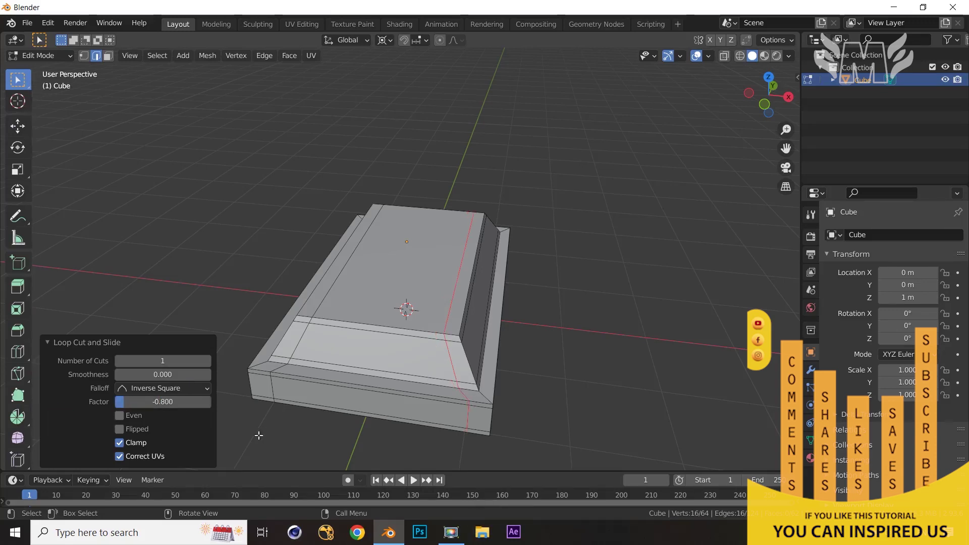
- Add a loop cut across the model's width near its negative Y end and set its slide factor to 0.8
{"action": "left_click", "coordinate": [281, 434]}
{"action": "middle_click_drag", "start_coordinate": [283, 454], "coordinate": [450, 444]}
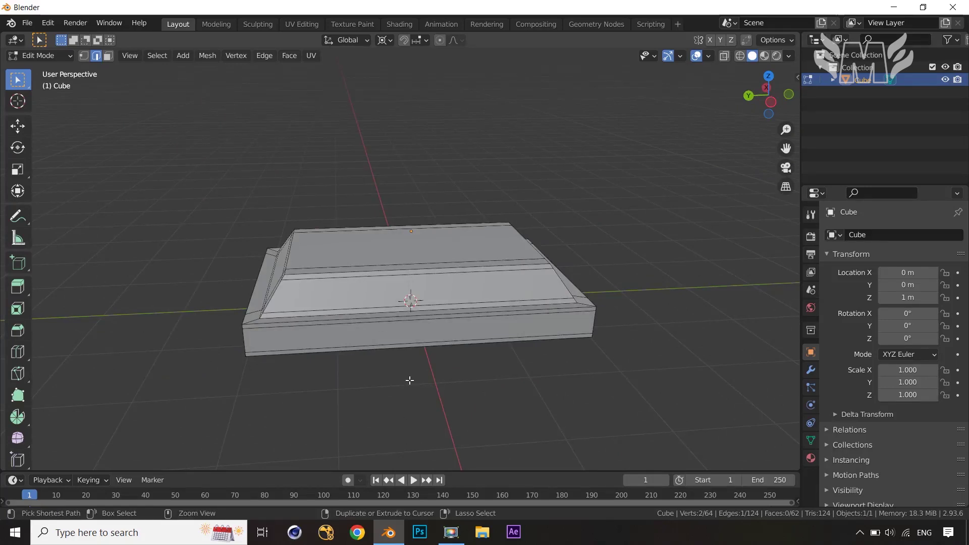
{"action": "key", "text": "ctrl+r"}
{"action": "left_click", "coordinate": [435, 332]}
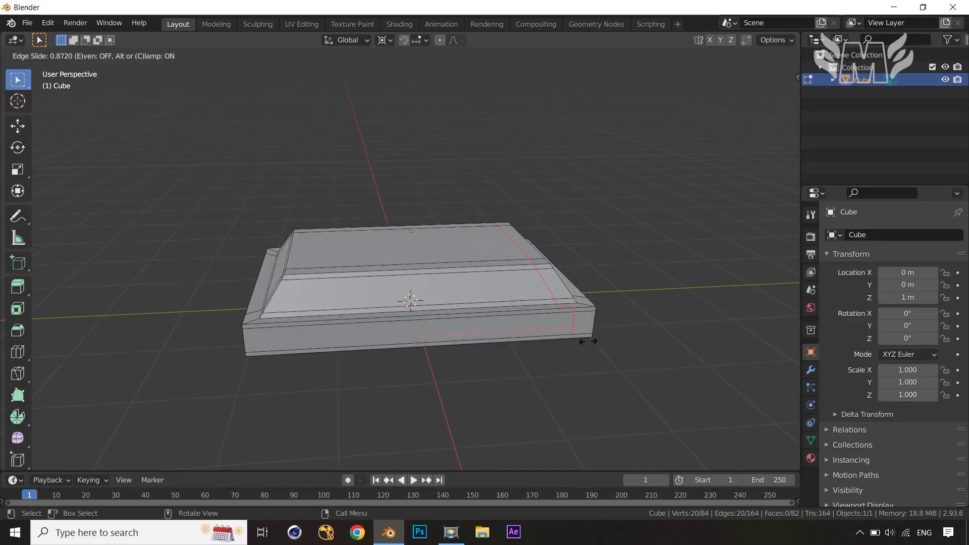
{"action": "key", "text": "e"}
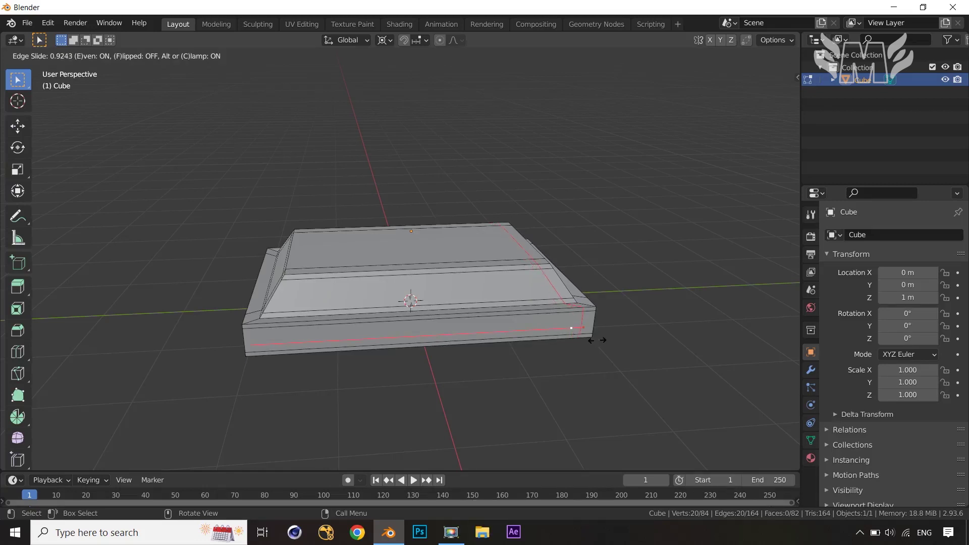
{"action": "left_click", "coordinate": [596, 340]}
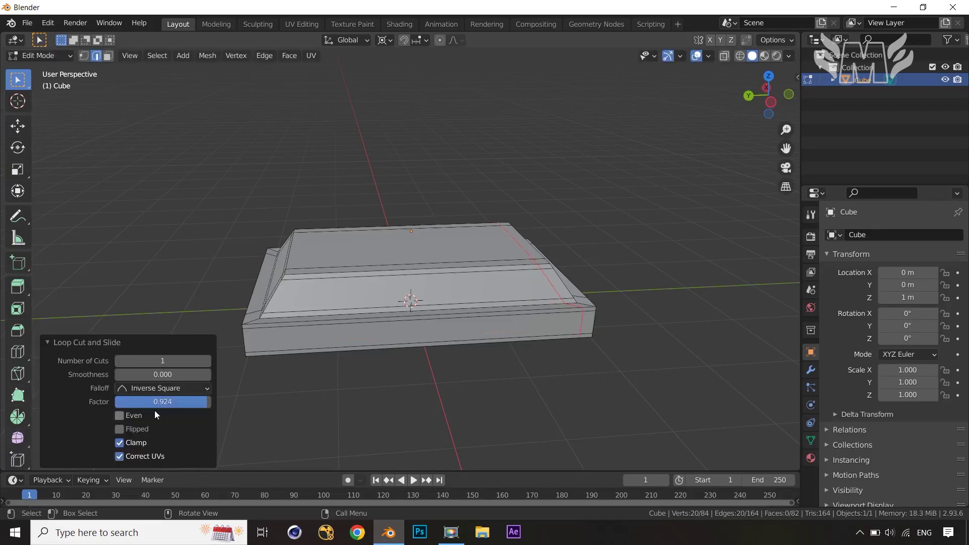
{"action": "left_click", "coordinate": [180, 402]}
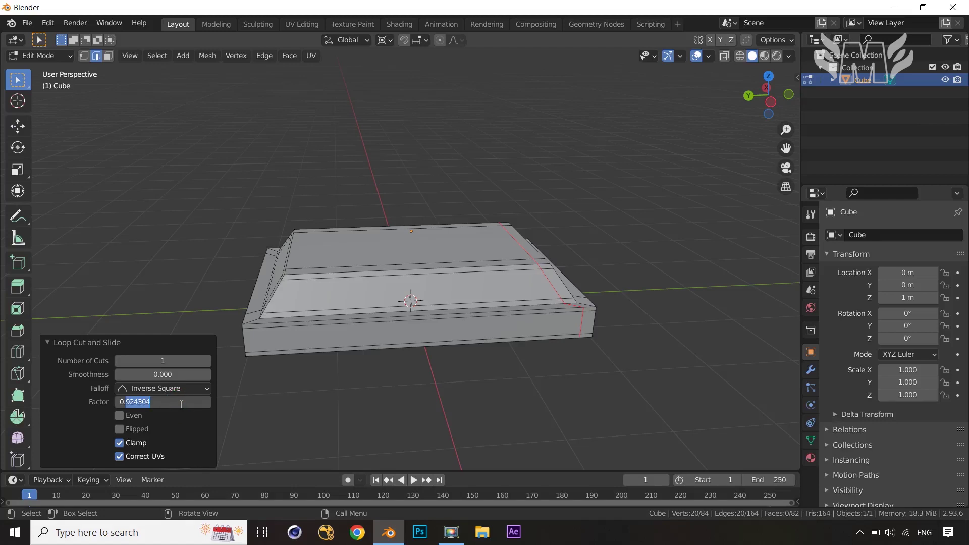
{"action": "type", "text": "8"}
{"action": "key", "text": "Return"}
- Try a slide factor of 0.9 on the negative Y end's loop cut, and settle on 0.85
{"action": "middle_click_drag", "start_coordinate": [452, 422], "coordinate": [348, 418]}
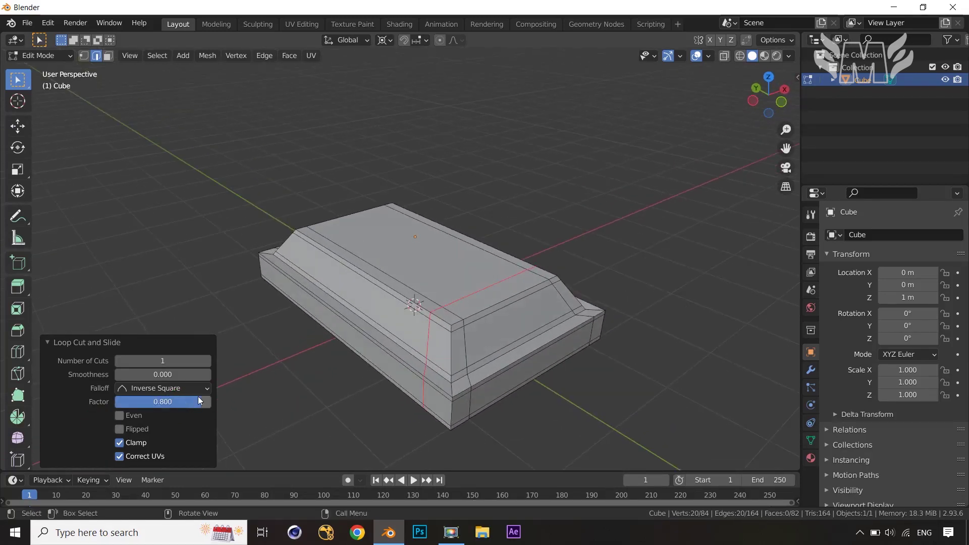
{"action": "left_click", "coordinate": [196, 400]}
{"action": "key", "text": "BackSpace"}
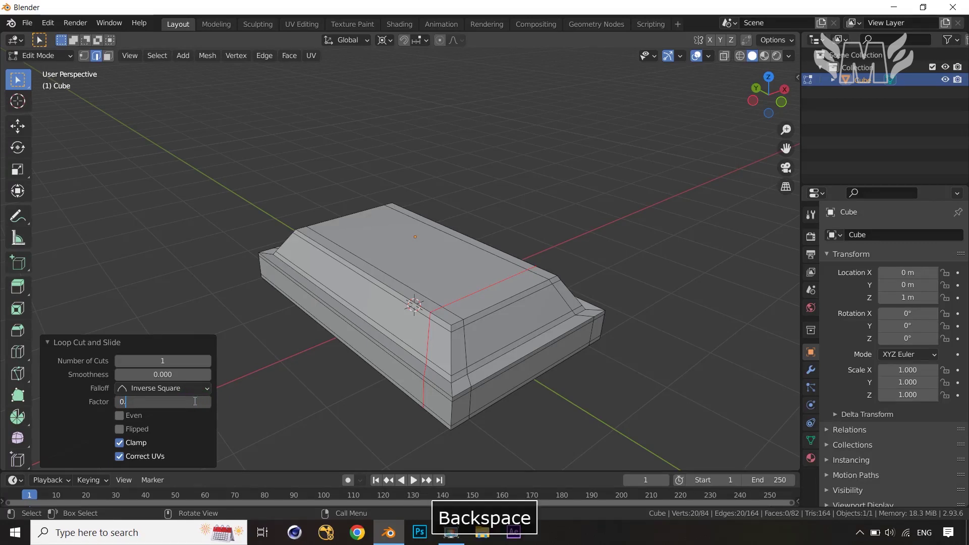
{"action": "type", "text": "9"}
{"action": "left_click", "coordinate": [81, 434]}
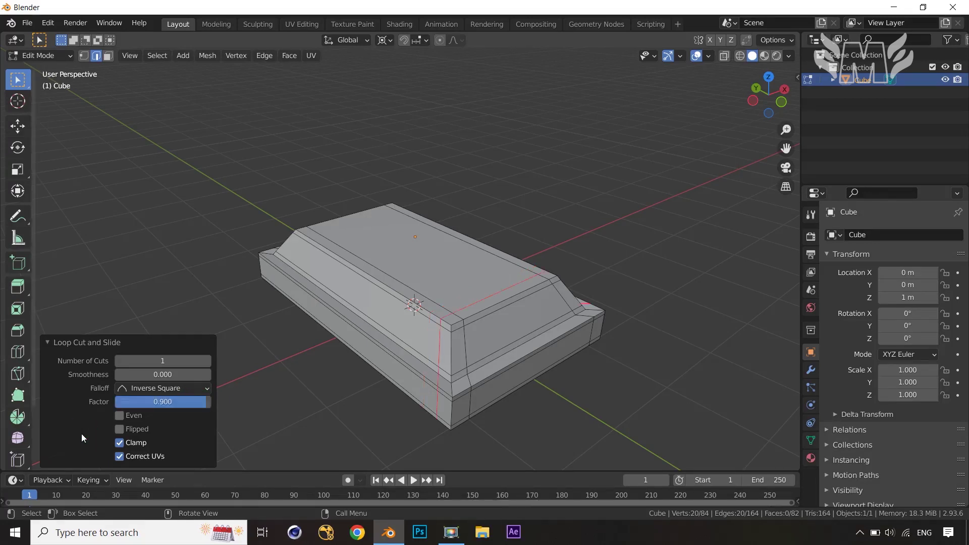
{"action": "left_click", "coordinate": [190, 402]}
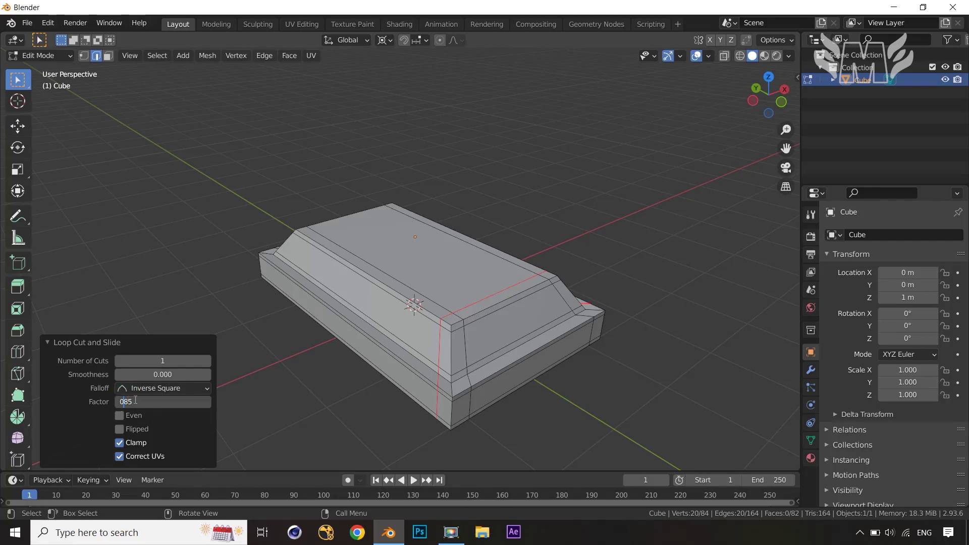
{"action": "key", "text": "Return"}
- Add a matching loop cut across the model's width near its positive Y end and set its slide factor to -0.85
{"action": "middle_click_drag", "start_coordinate": [480, 439], "coordinate": [454, 411]}
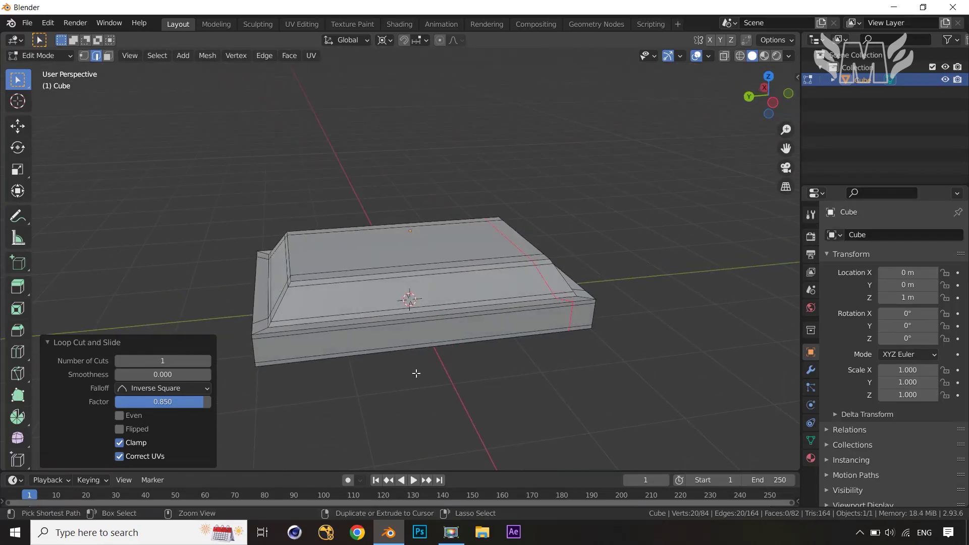
{"action": "key", "text": "ctrl+r"}
{"action": "left_click", "coordinate": [413, 349]}
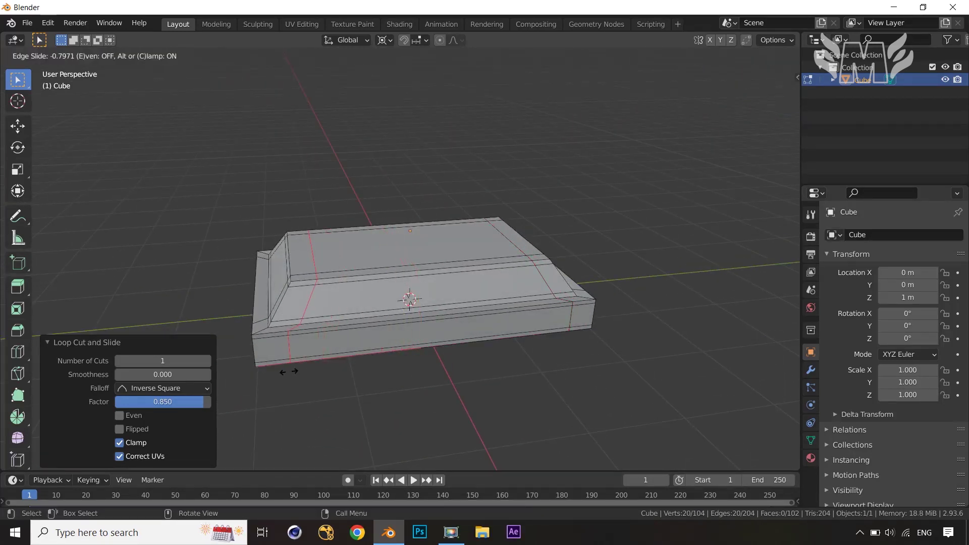
{"action": "key", "text": "e"}
{"action": "key", "text": "f"}
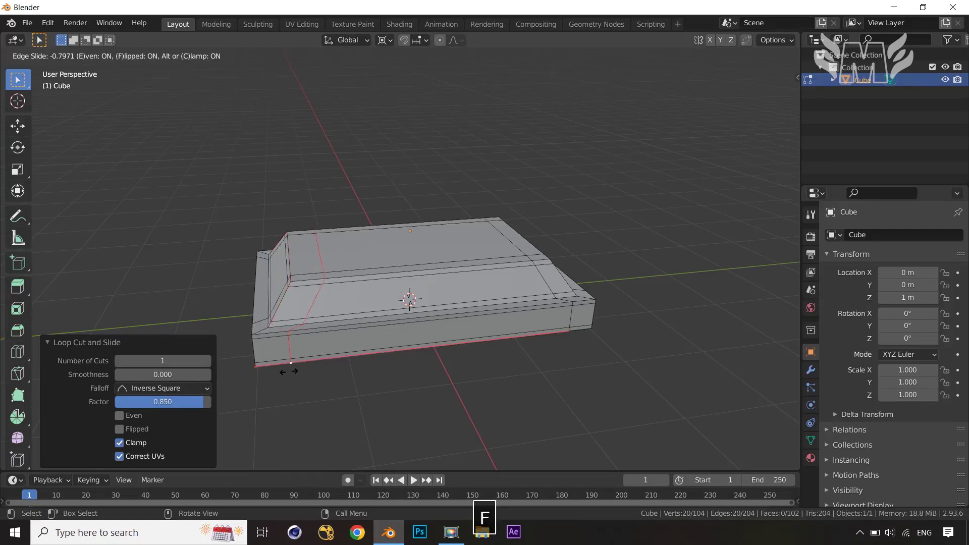
{"action": "left_click", "coordinate": [271, 369]}
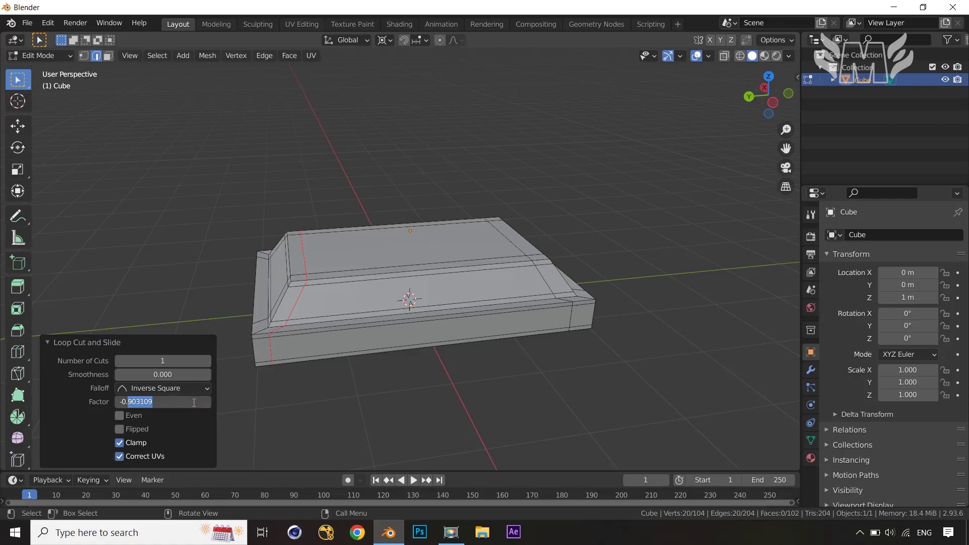
{"action": "type", "text": "85"}
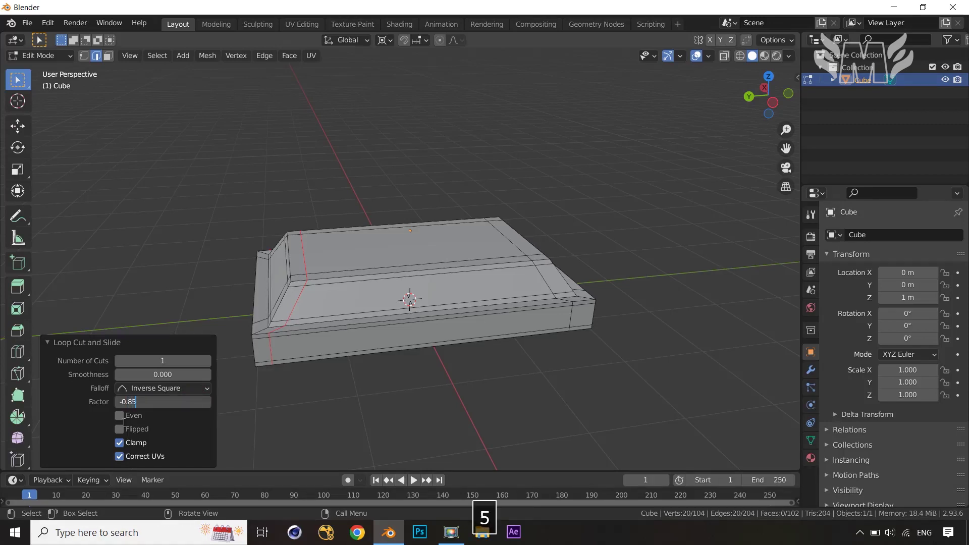
{"action": "key", "text": "Return"}
{"action": "left_click", "coordinate": [512, 417]}
- Add a Subdivision Surface modifier to the cube model
{"action": "middle_click_drag", "start_coordinate": [513, 417], "coordinate": [573, 445]}
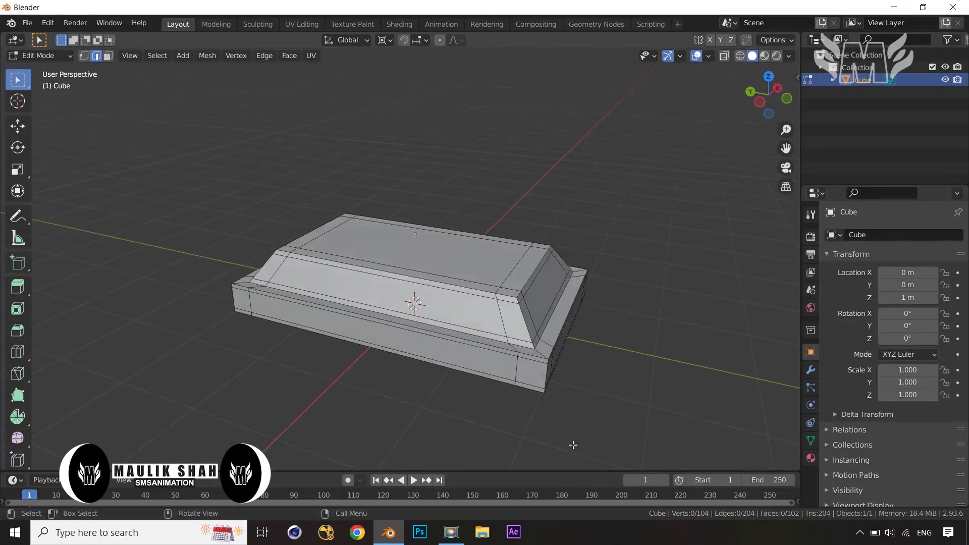
{"action": "left_click", "coordinate": [811, 371]}
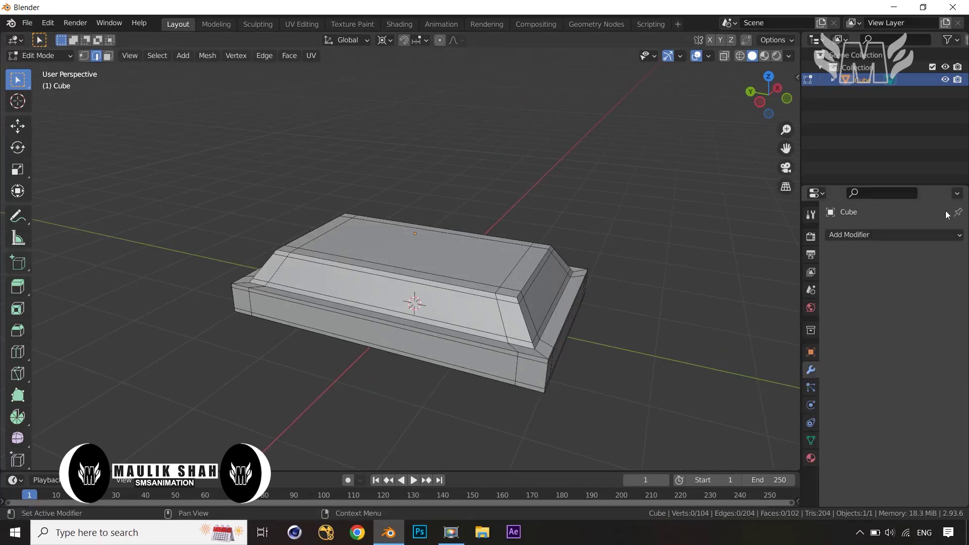
{"action": "left_click", "coordinate": [923, 236]}
{"action": "left_click", "coordinate": [674, 459]}
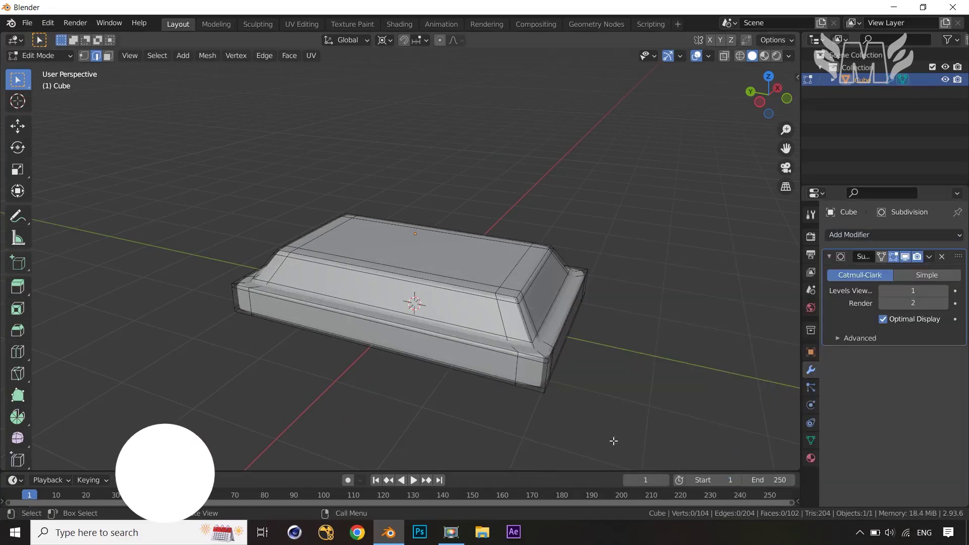
- Return to Object Mode and apply Shade Smooth to the model
{"action": "middle_click_drag", "start_coordinate": [613, 441], "coordinate": [577, 389]}
{"action": "key", "text": "Tab"}
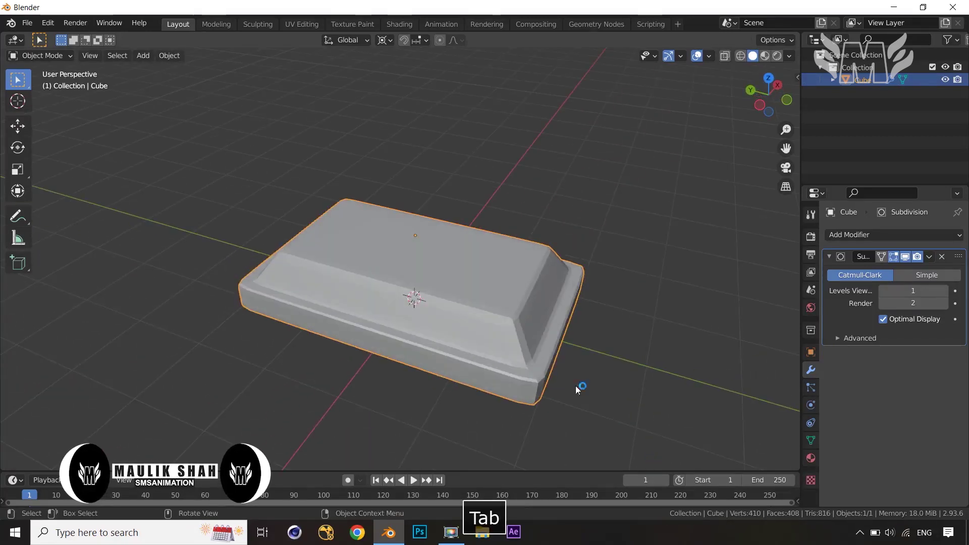
{"action": "right_click", "coordinate": [500, 324]}
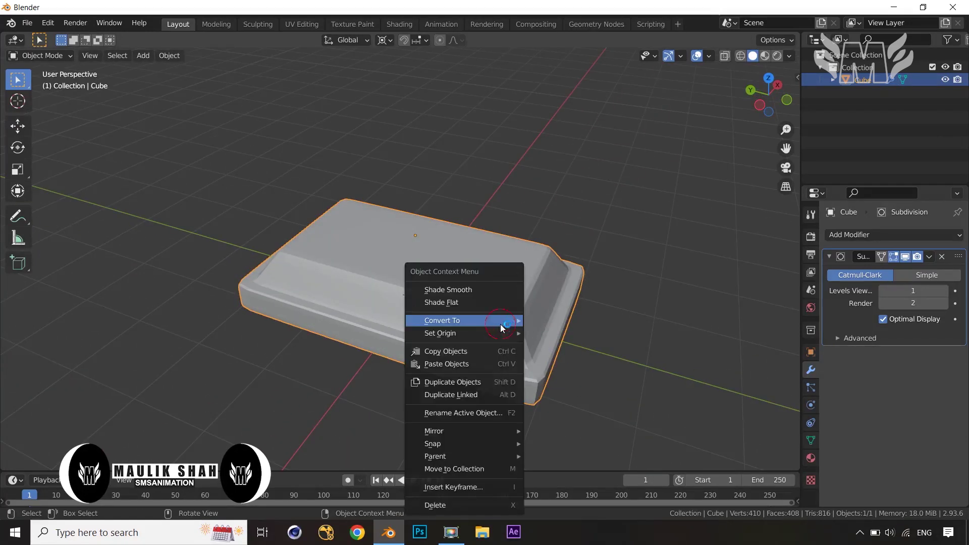
{"action": "left_click", "coordinate": [495, 289]}
- Enable Auto Smooth at 30° in the mesh's Normals settings and deselect the model
{"action": "middle_click_drag", "start_coordinate": [625, 380], "coordinate": [603, 335]}
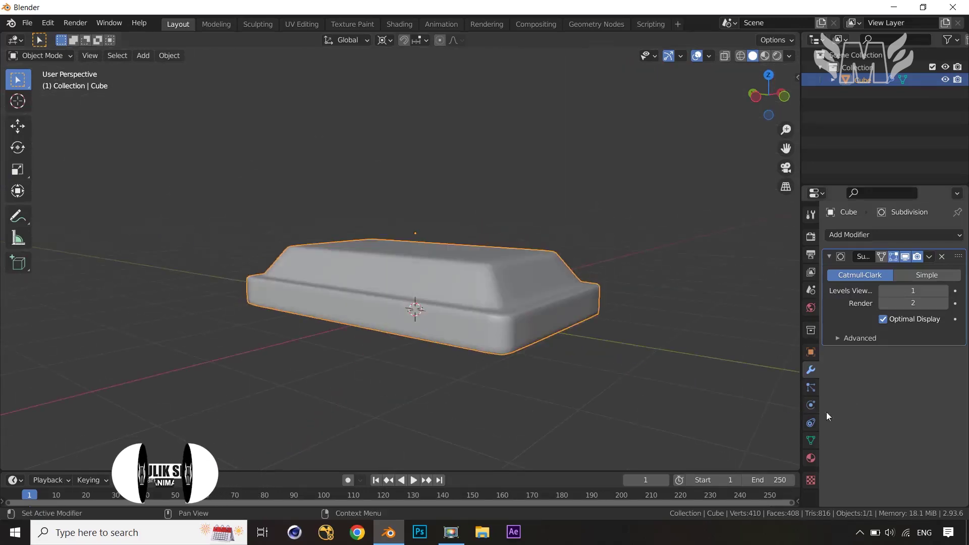
{"action": "left_click", "coordinate": [810, 439]}
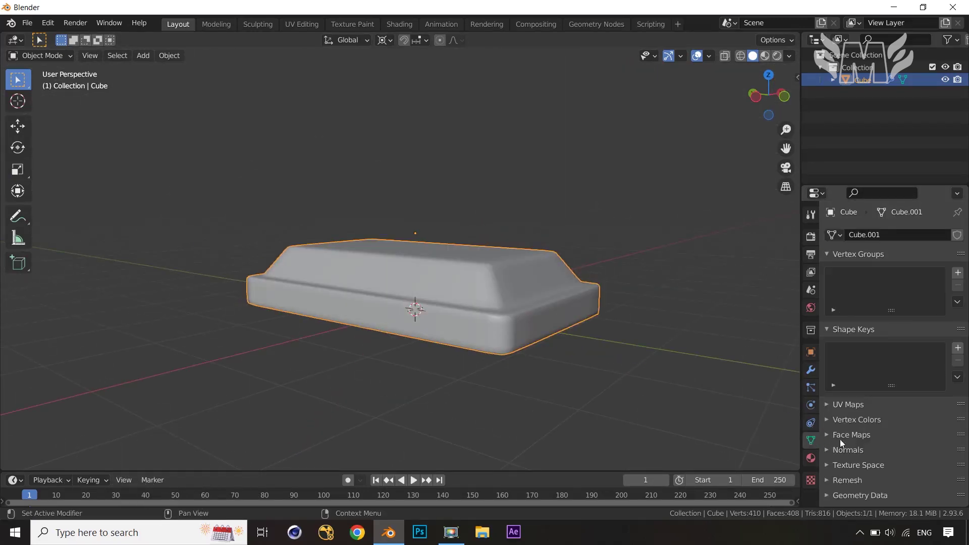
{"action": "left_click", "coordinate": [826, 450]}
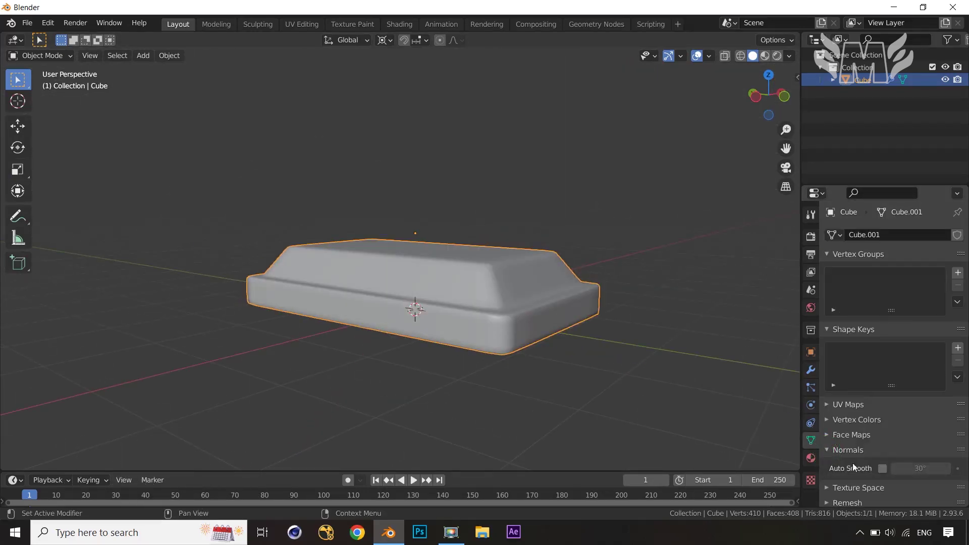
{"action": "left_click", "coordinate": [883, 468]}
{"action": "left_click", "coordinate": [717, 407]}
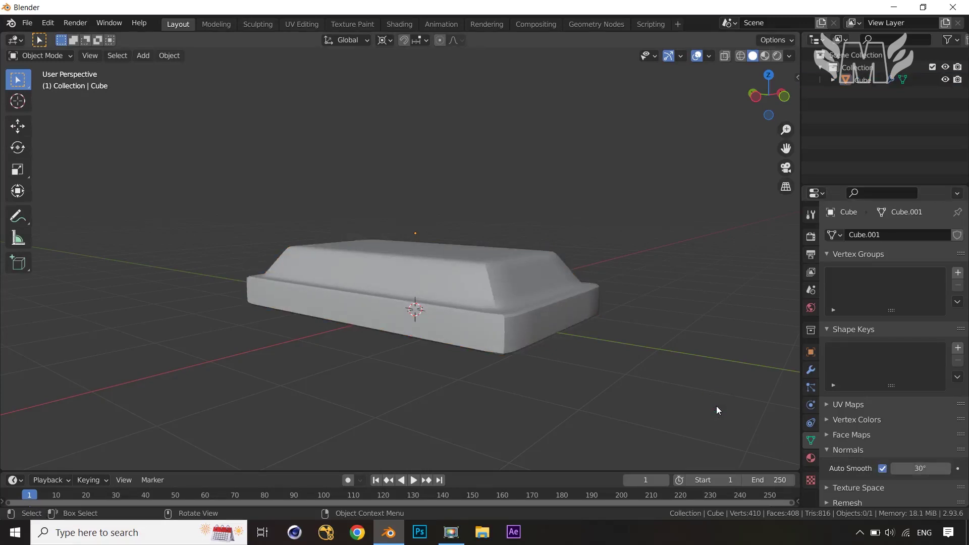
- Raise the Subdivision modifier's viewport level to 2
{"action": "middle_click_drag", "start_coordinate": [716, 406], "coordinate": [634, 404]}
{"action": "key", "text": "Tab"}
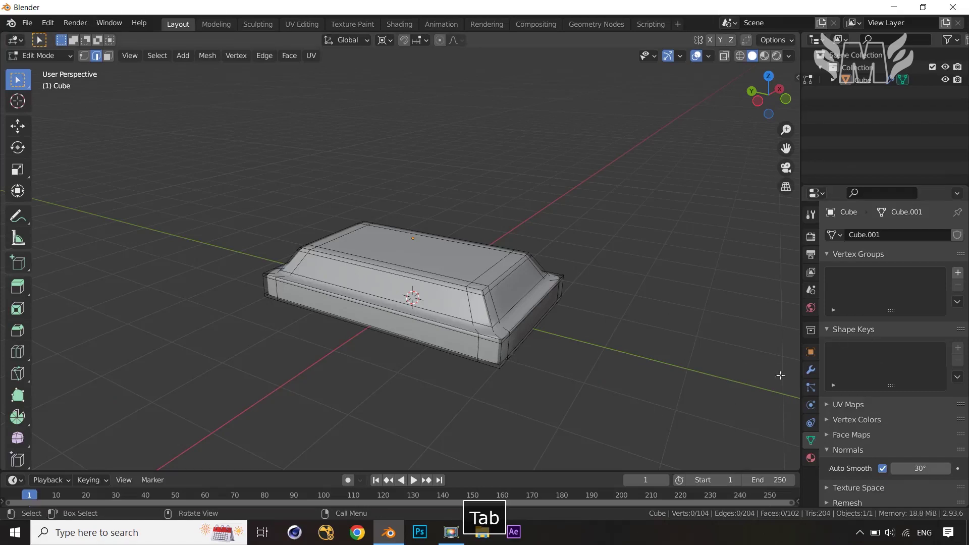
{"action": "left_click", "coordinate": [811, 371]}
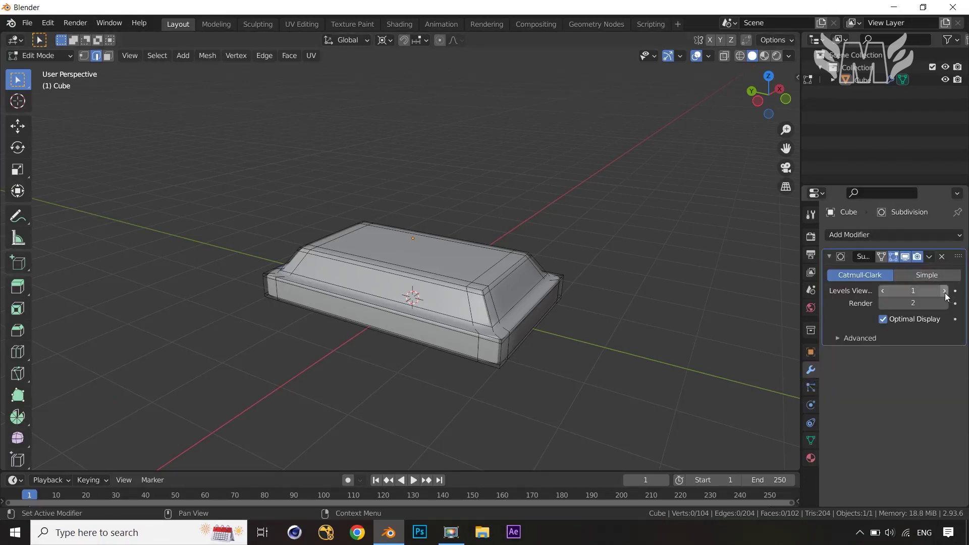
{"action": "key", "text": "Tab"}
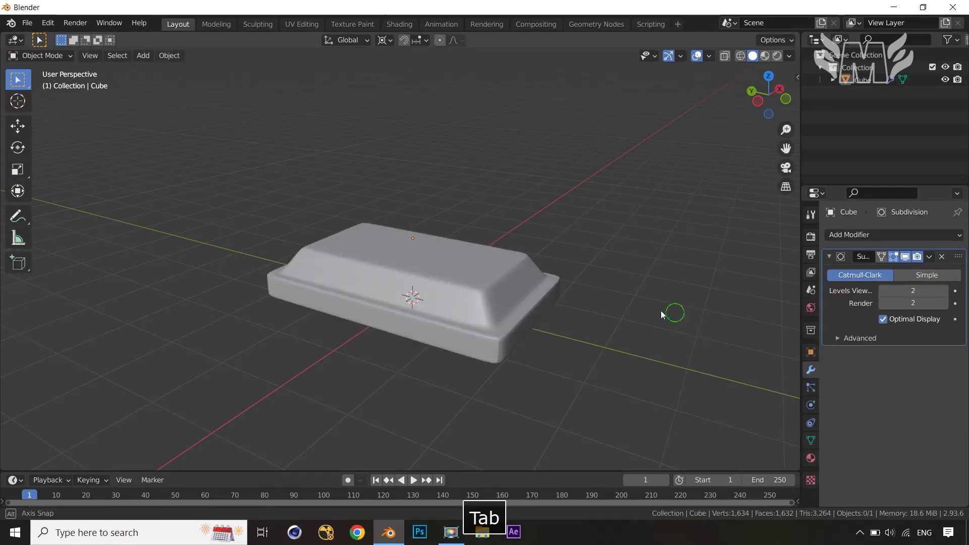
- Turn off the Subdivision modifier's display in Edit Mode and check the smoothed model in Object Mode
{"action": "middle_click_drag", "start_coordinate": [671, 313], "coordinate": [553, 376]}
{"action": "scroll", "coordinate": [553, 373], "scroll_direction": "up", "scroll_amount": 2}
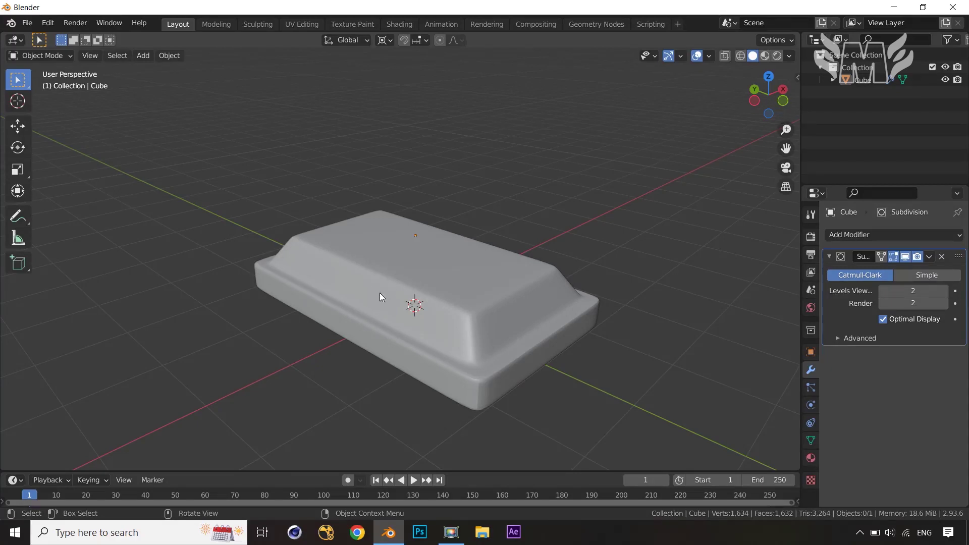
{"action": "middle_click_drag", "start_coordinate": [381, 303], "coordinate": [444, 315]}
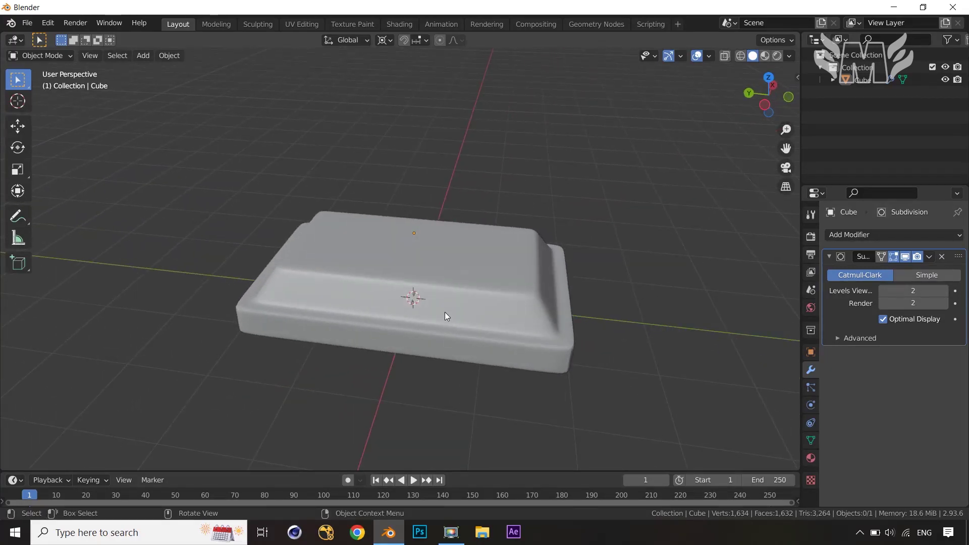
{"action": "key", "text": "Tab"}
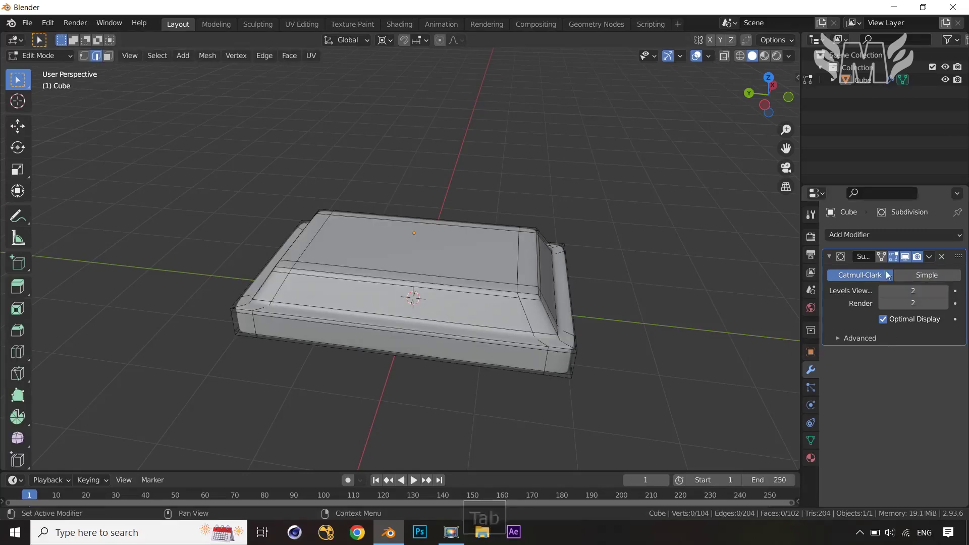
{"action": "left_click", "coordinate": [893, 257]}
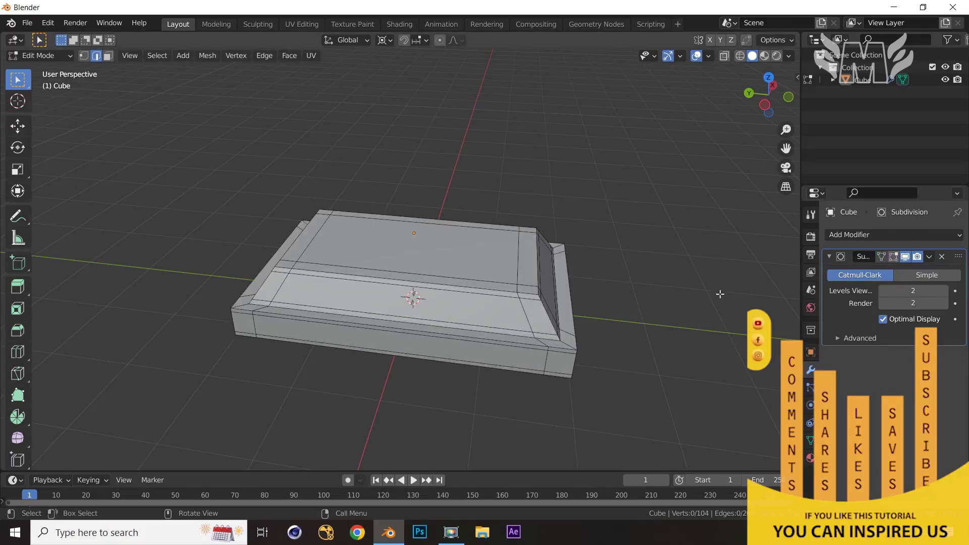
{"action": "key", "text": "Tab"}
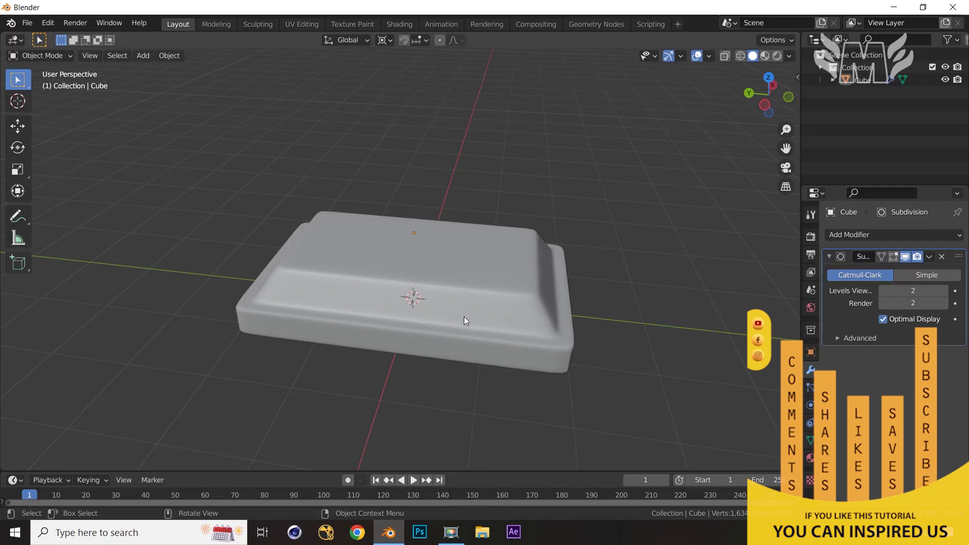
- Add a centred loop cut across the model's width at its middle and bevel it by about 0.339 m into two loops
{"action": "key", "text": "Tab"}
{"action": "middle_click_drag", "start_coordinate": [683, 306], "coordinate": [614, 303]}
{"action": "scroll", "coordinate": [529, 337], "scroll_direction": "up", "scroll_amount": 2}
{"action": "middle_click_drag", "start_coordinate": [498, 352], "coordinate": [438, 357]}
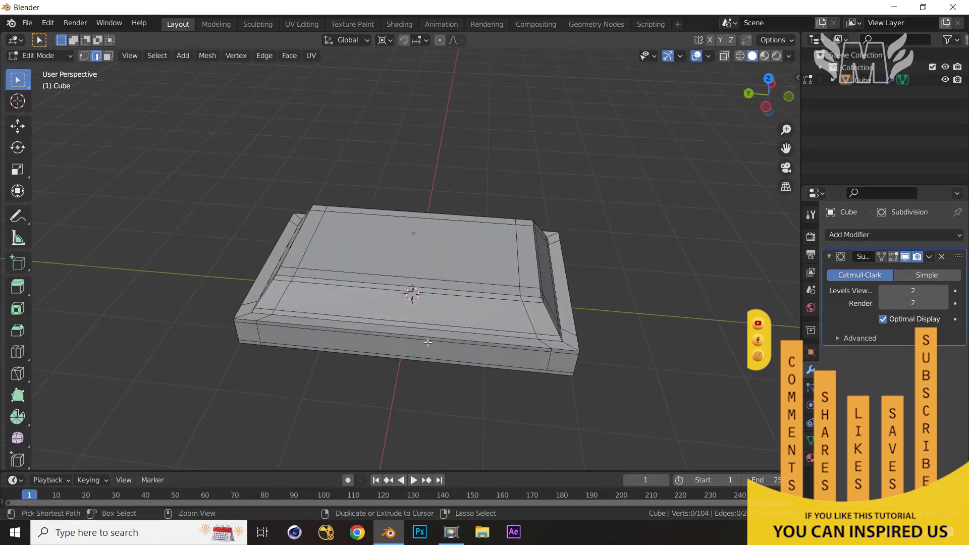
{"action": "key", "text": "ctrl+r"}
{"action": "left_click", "coordinate": [428, 326]}
{"action": "right_click", "coordinate": [449, 321]}
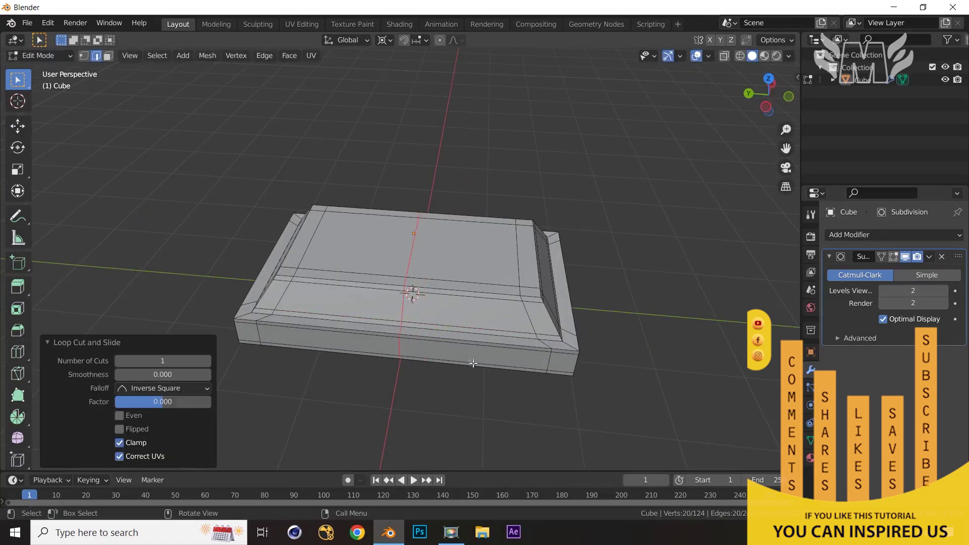
{"action": "key", "text": "ctrl+b"}
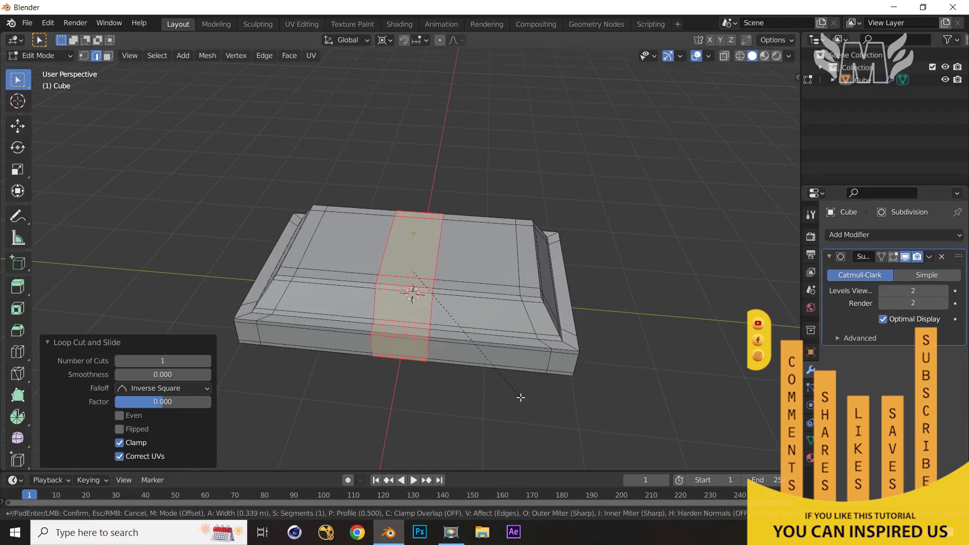
{"action": "left_click", "coordinate": [521, 397]}
- Add a centred loop cut between the two middle loops across the width and bevel it by about 0.203 m
{"action": "key", "text": "ctrl+r"}
{"action": "left_click", "coordinate": [413, 343]}
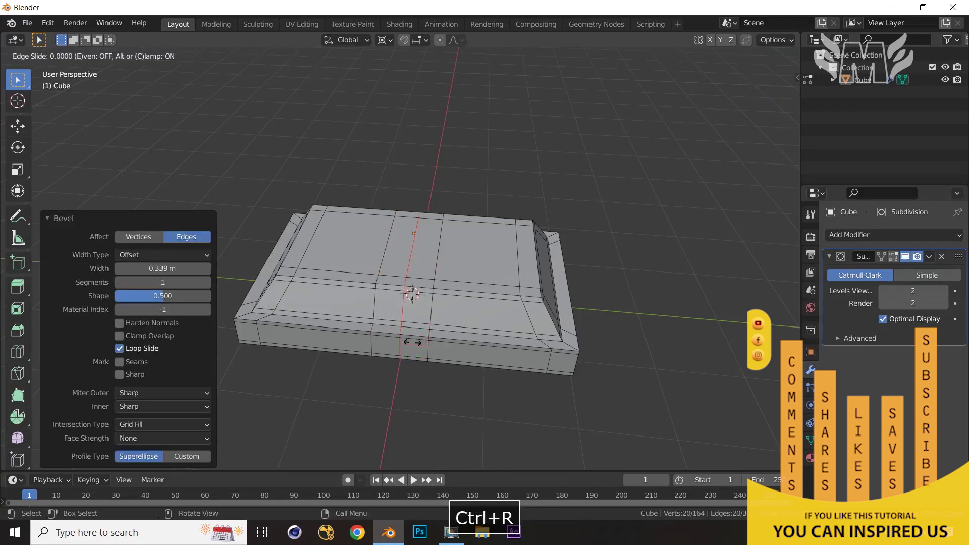
{"action": "right_click", "coordinate": [412, 342]}
{"action": "key", "text": "ctrl+b"}
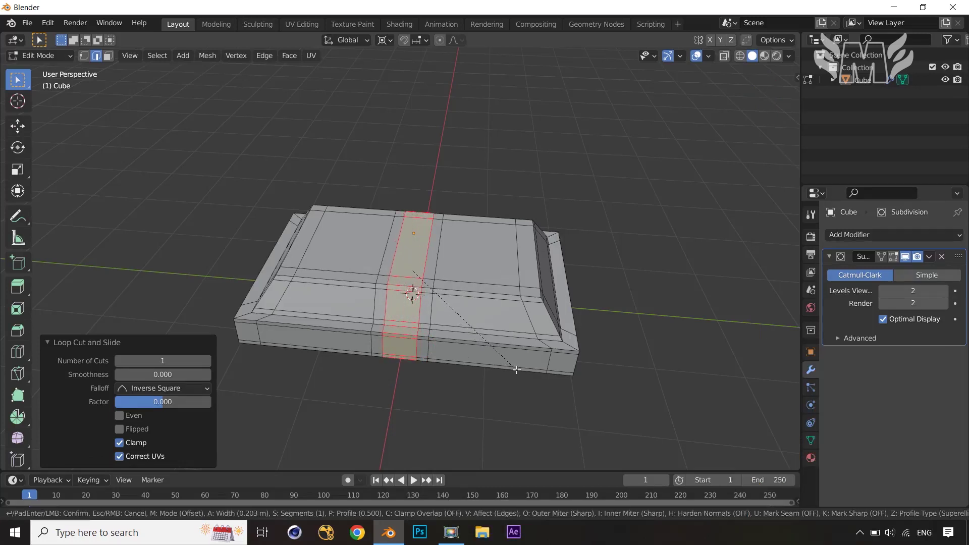
{"action": "left_click", "coordinate": [516, 370]}
- Add a loop cut along the model's length, slid slightly off centre towards its −X side, and clear the selection
{"action": "middle_click_drag", "start_coordinate": [720, 376], "coordinate": [562, 391]}
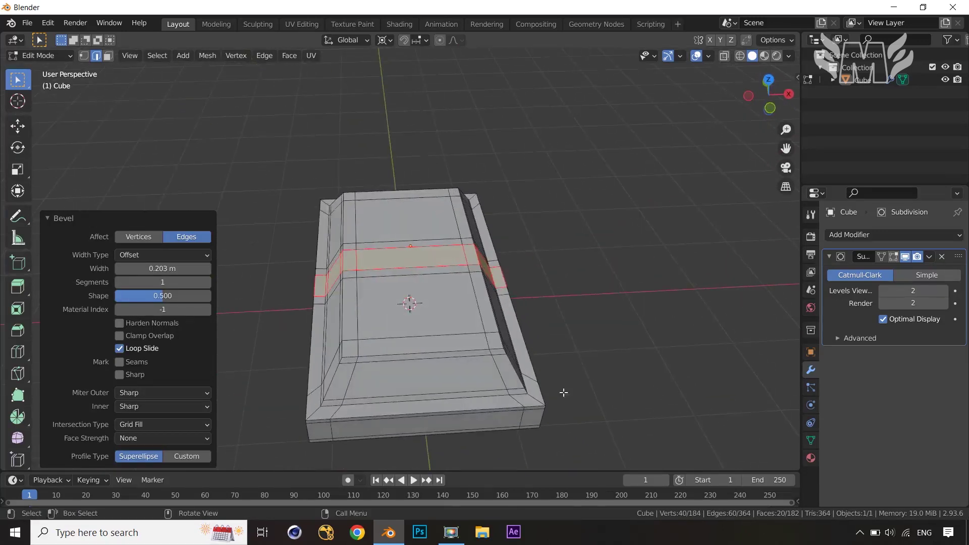
{"action": "key", "text": "ctrl+r"}
{"action": "left_click", "coordinate": [465, 400]}
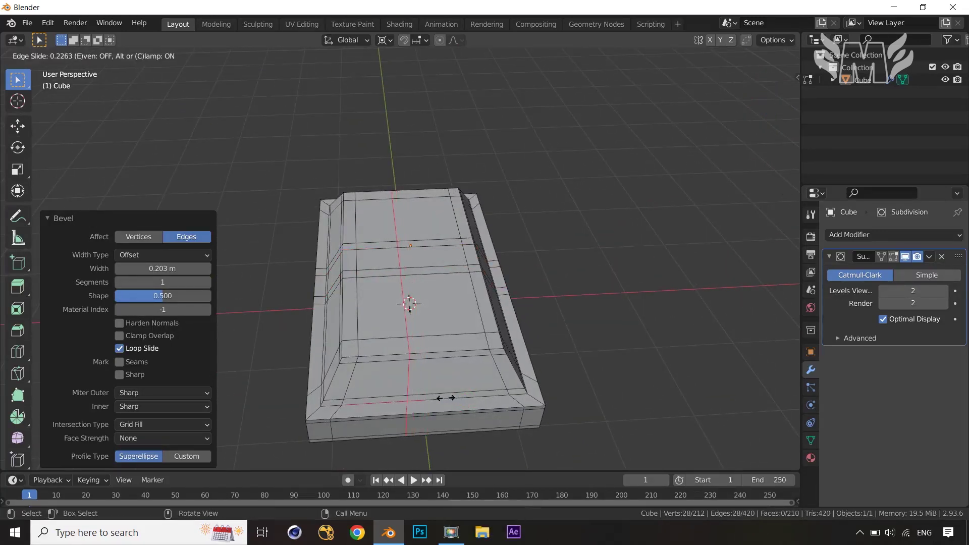
{"action": "left_click", "coordinate": [439, 395]}
{"action": "left_click", "coordinate": [611, 388]}
{"action": "middle_click_drag", "start_coordinate": [612, 389], "coordinate": [395, 338]}
{"action": "scroll", "coordinate": [398, 288], "scroll_direction": "up", "scroll_amount": 2}
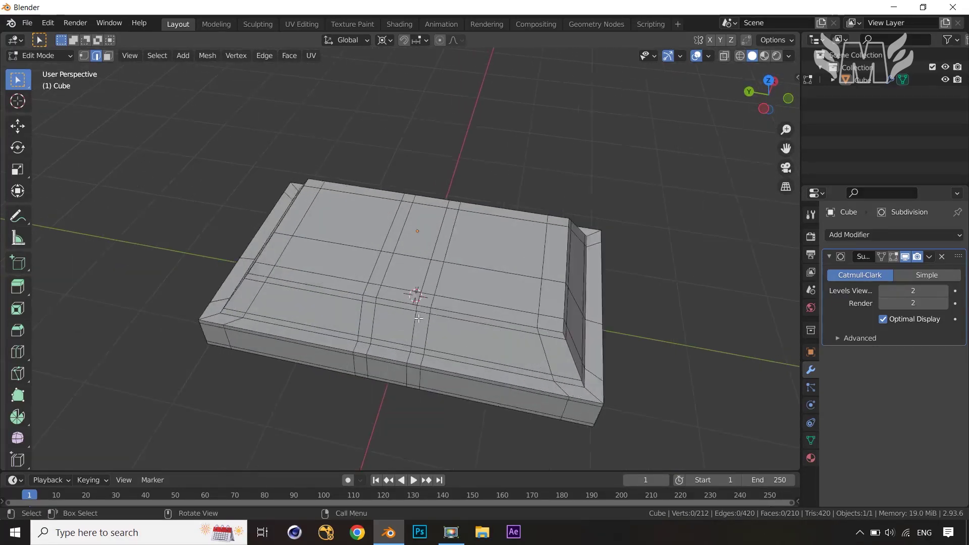
{"action": "key", "text": "3"}
{"action": "left_click", "coordinate": [404, 283]}
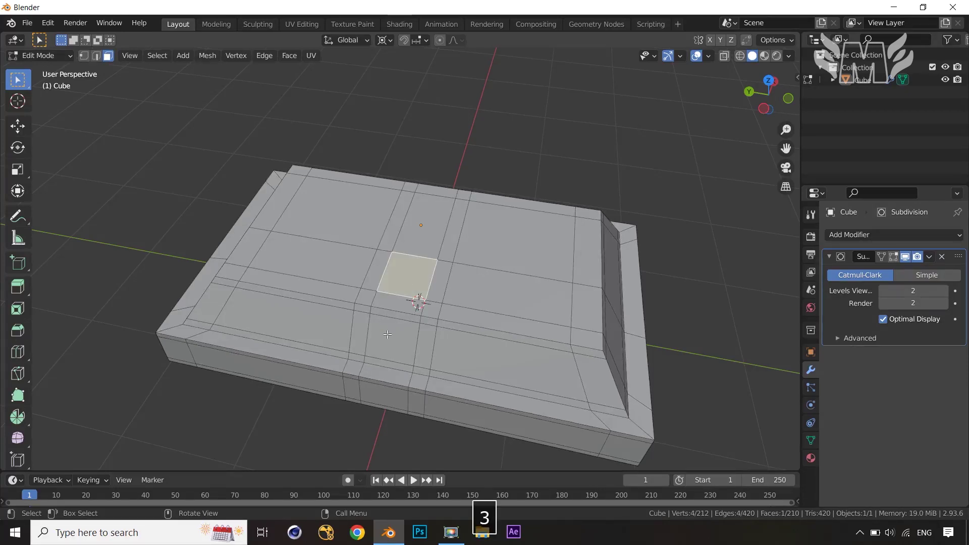
{"action": "left_click", "coordinate": [386, 348], "text": "shift"}
{"action": "middle_click_drag", "start_coordinate": [471, 348], "coordinate": [411, 319]}
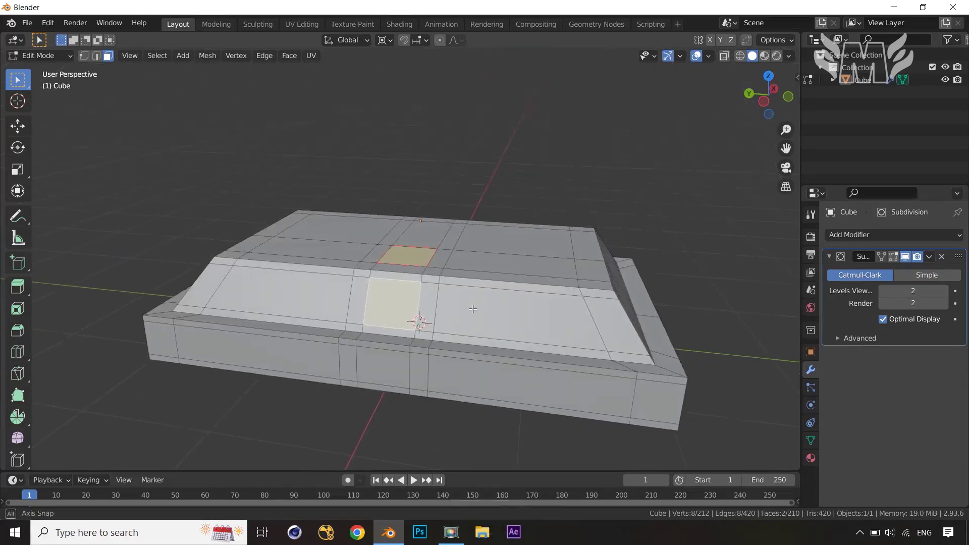
{"action": "key", "text": "ctrl+z"}
{"action": "left_click", "coordinate": [392, 308], "text": "ctrl"}
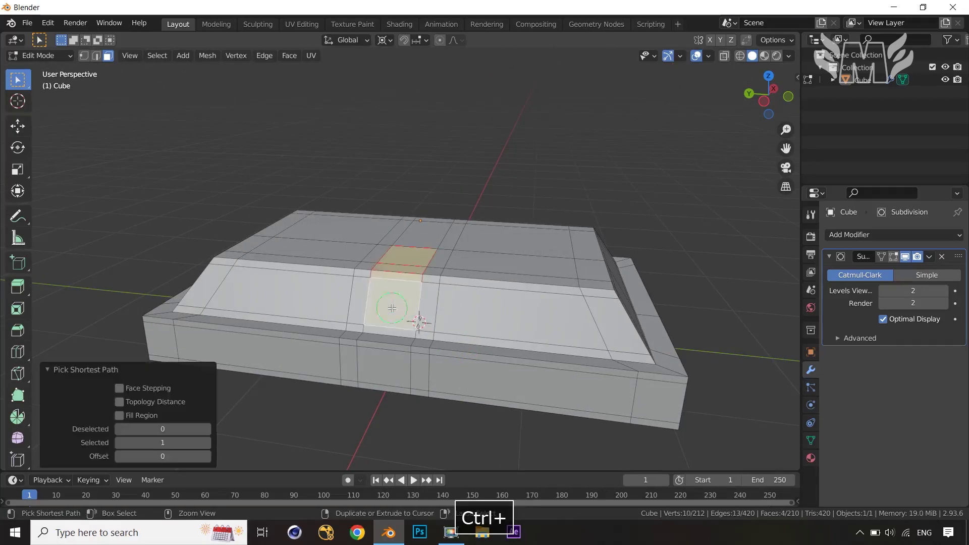
{"action": "middle_click_drag", "start_coordinate": [392, 308], "coordinate": [453, 331]}
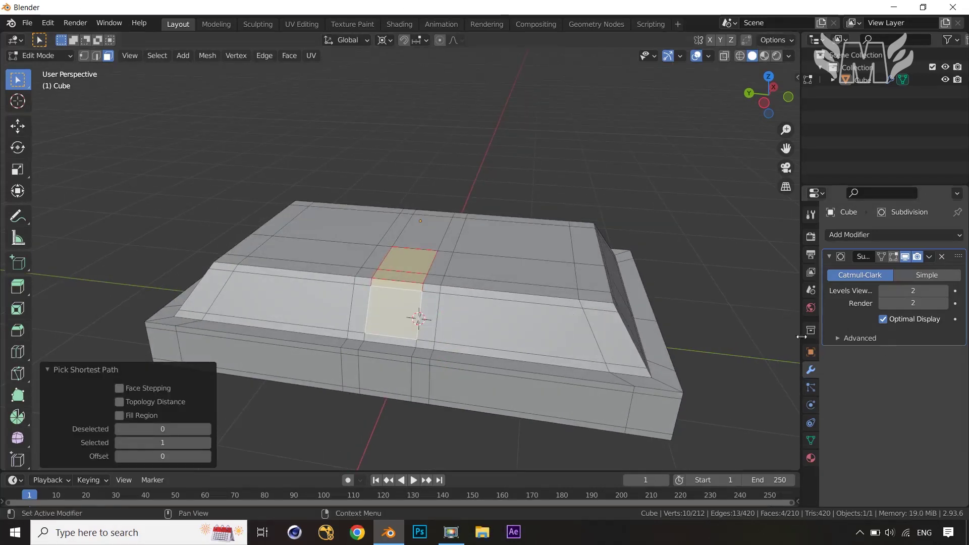
{"action": "key", "text": "alt+a"}
- Add a loop cut around the tapered block's sloped sides, slid towards the base with a factor of about 0.465
{"action": "middle_click_drag", "start_coordinate": [713, 328], "coordinate": [664, 319]}
{"action": "key", "text": "ctrl+r"}
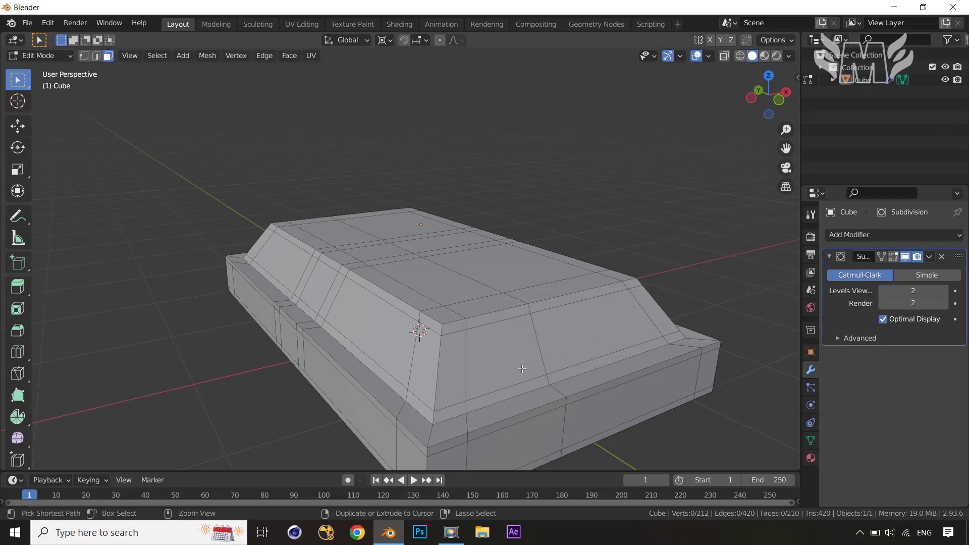
{"action": "left_click", "coordinate": [433, 373]}
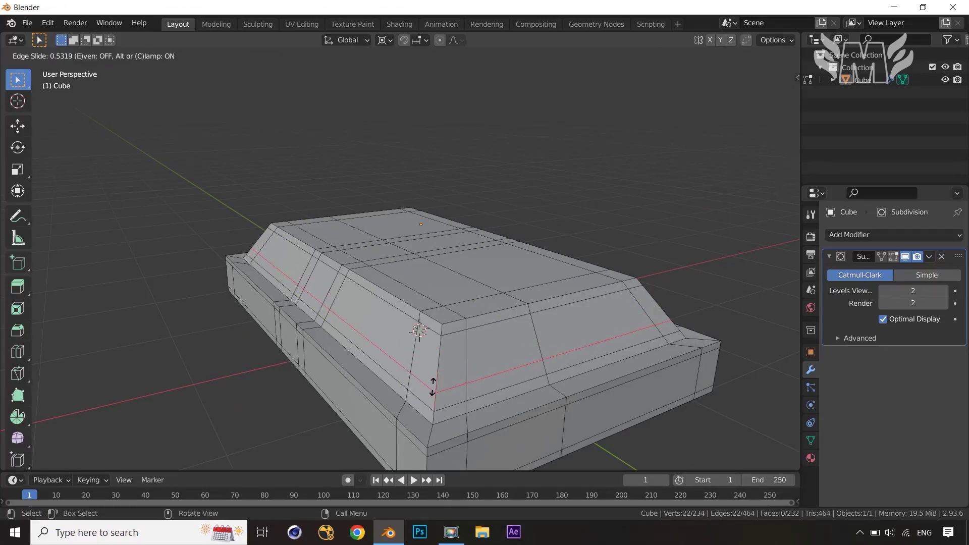
{"action": "left_click", "coordinate": [432, 383]}
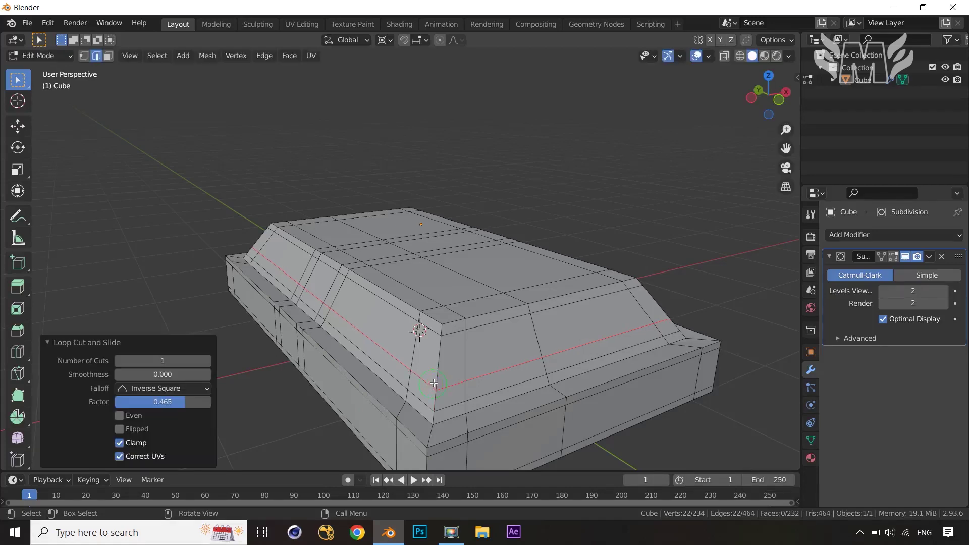
{"action": "middle_click_drag", "start_coordinate": [433, 383], "coordinate": [396, 298]}
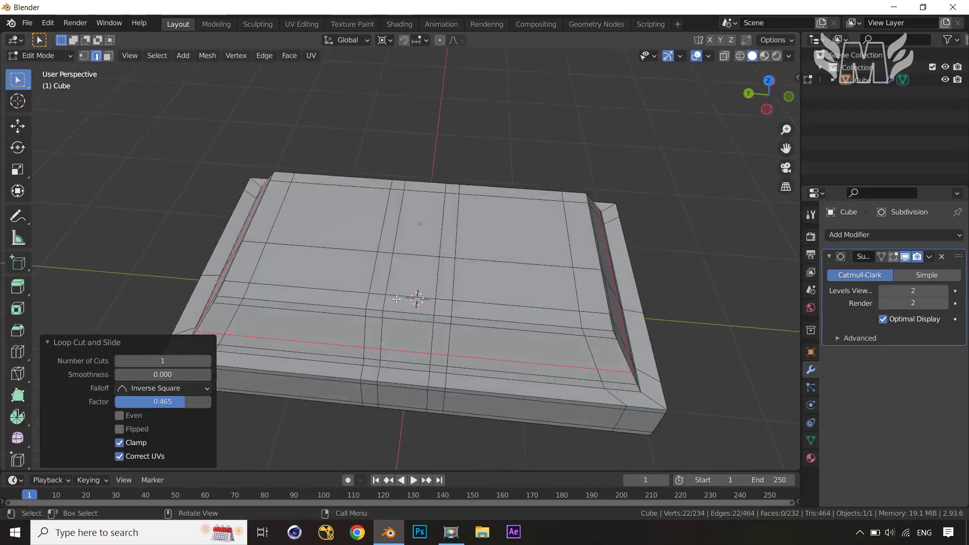
- Add a lengthwise loop cut close beside the off-centre loop with a slide of about 0.848, and clear the selection
{"action": "middle_click_drag", "start_coordinate": [617, 307], "coordinate": [414, 357]}
{"action": "scroll", "coordinate": [414, 357], "scroll_direction": "down", "scroll_amount": 1}
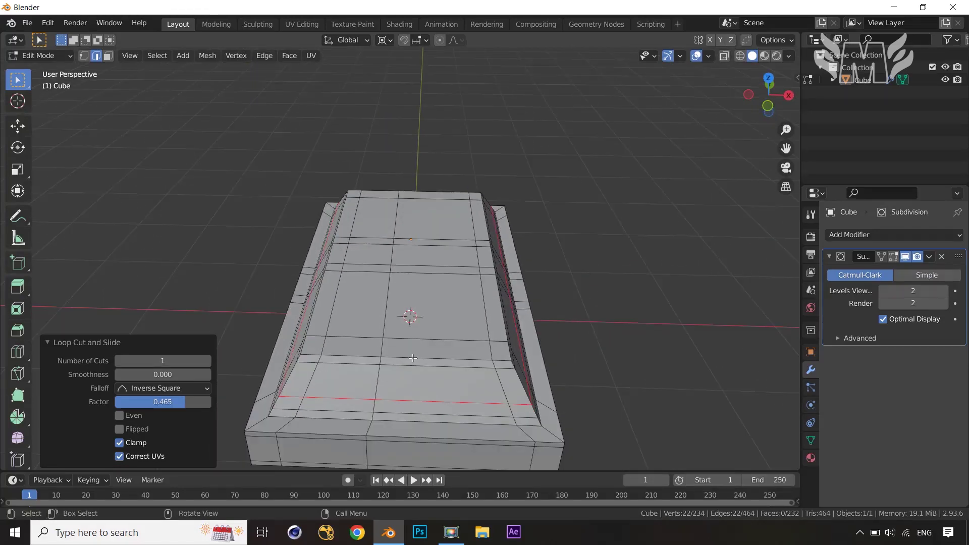
{"action": "key", "text": "ctrl+r"}
{"action": "left_click", "coordinate": [402, 375]}
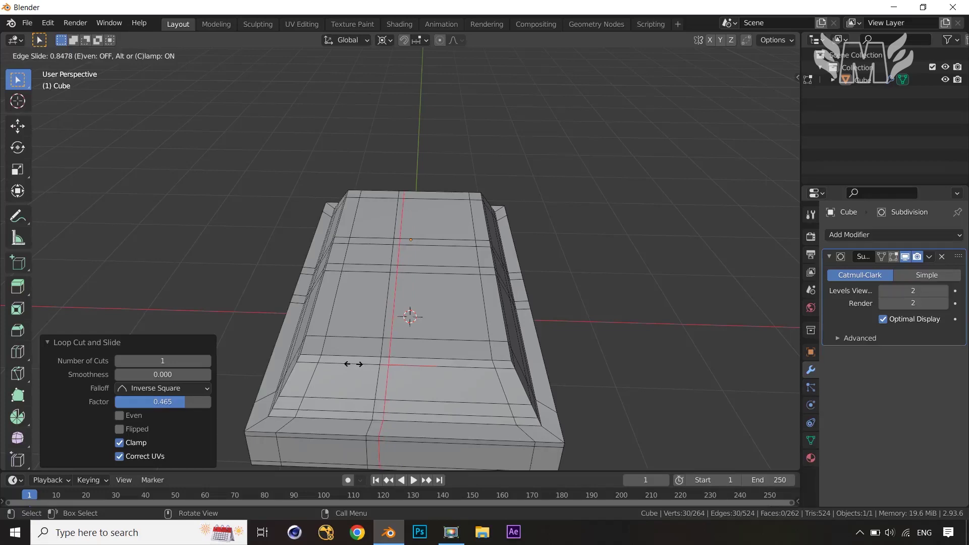
{"action": "left_click", "coordinate": [353, 363]}
{"action": "middle_click_drag", "start_coordinate": [354, 364], "coordinate": [424, 262]}
{"action": "left_click", "coordinate": [420, 264]}
- Extrude the T-shaped face strip on the block's top and slope inward along normals by about 0.058 m with Offset Even enabled
{"action": "key", "text": "3"}
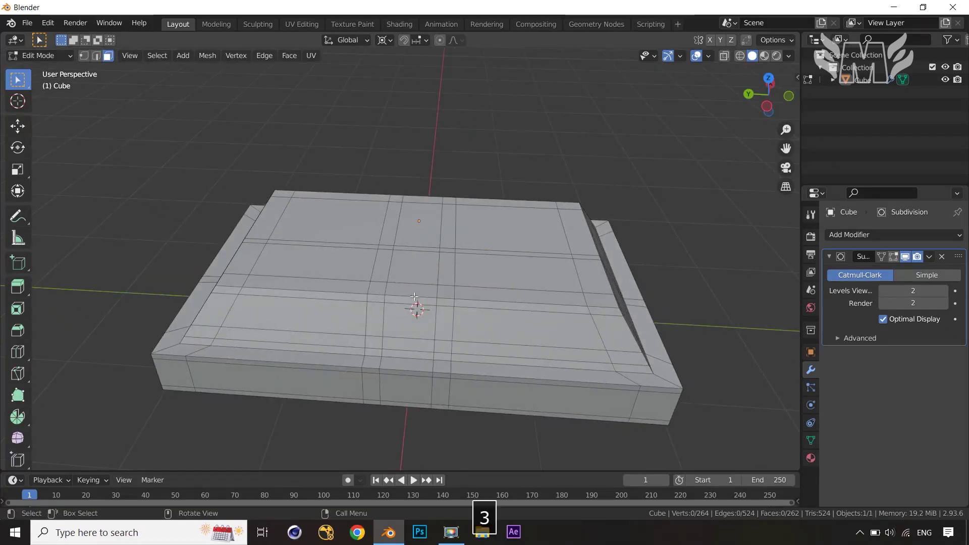
{"action": "left_click", "coordinate": [414, 270]}
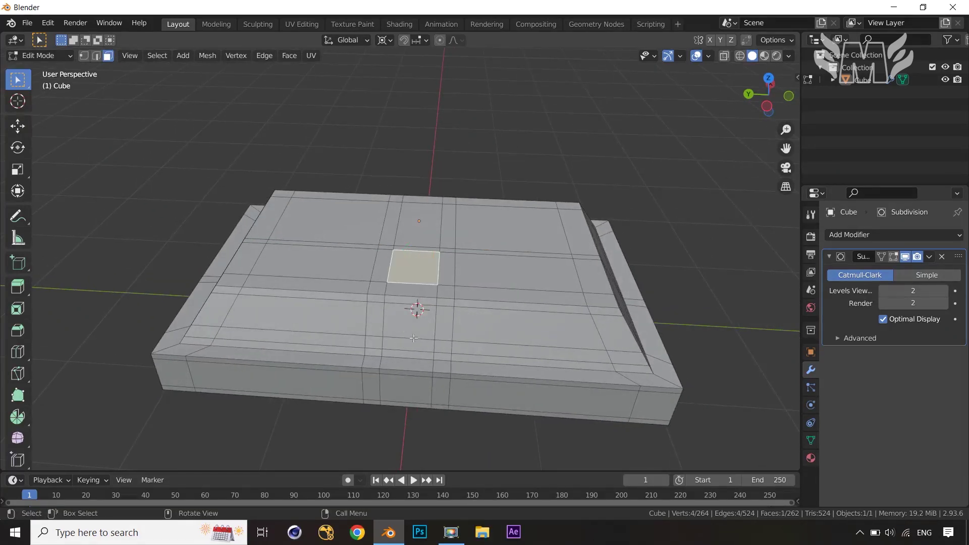
{"action": "middle_click_drag", "start_coordinate": [413, 338], "coordinate": [401, 334]}
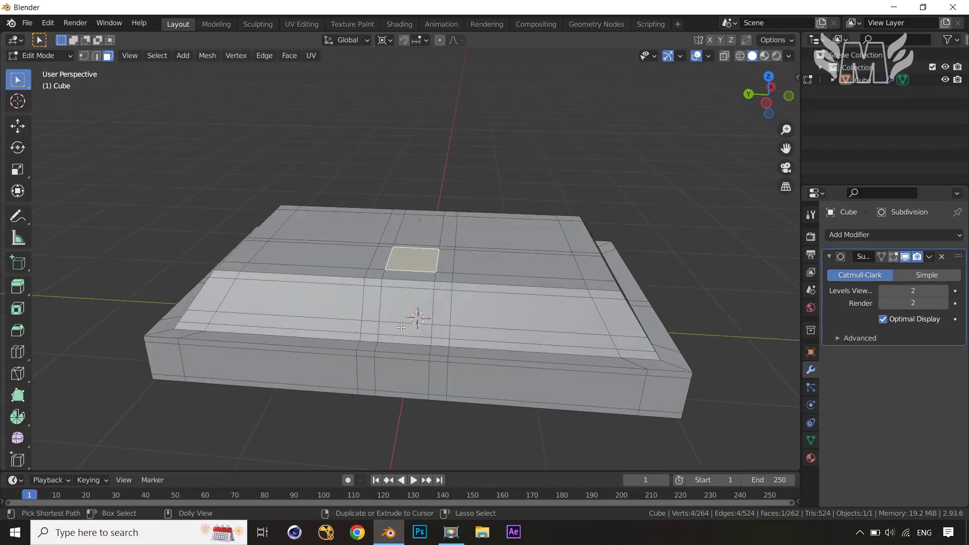
{"action": "left_click", "coordinate": [401, 327], "text": "ctrl+shift"}
{"action": "left_click", "coordinate": [435, 335], "text": "shift"}
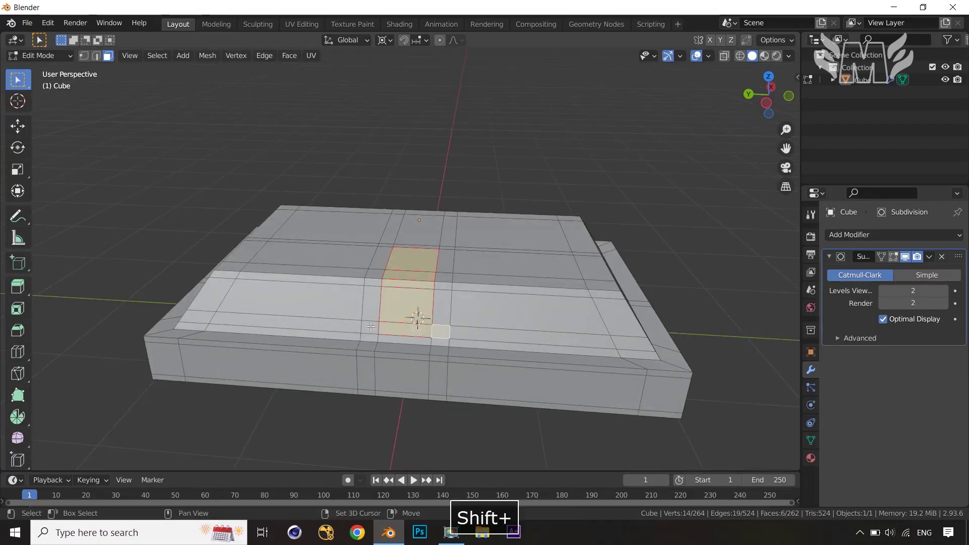
{"action": "middle_click_drag", "start_coordinate": [484, 331], "coordinate": [539, 303]}
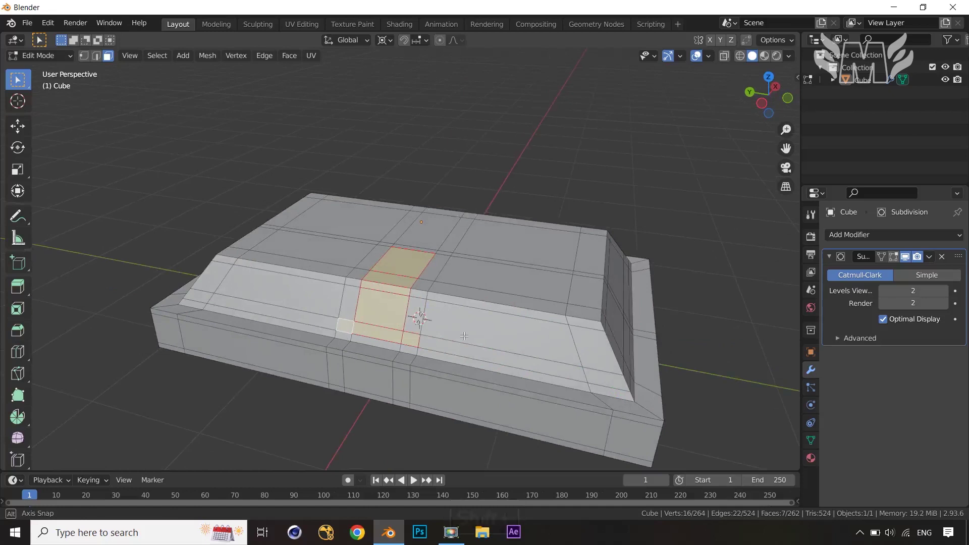
{"action": "key", "text": "alt+e"}
{"action": "left_click", "coordinate": [537, 317]}
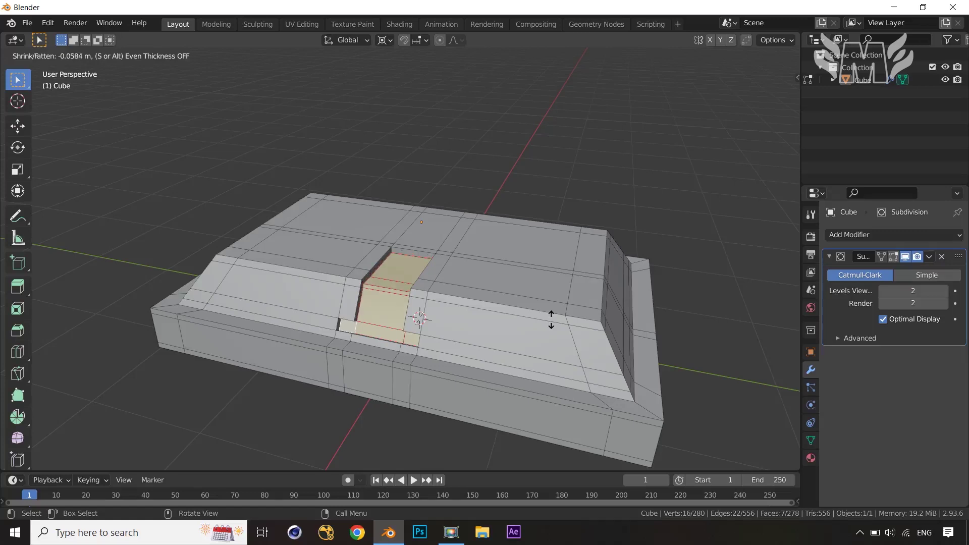
{"action": "left_click", "coordinate": [551, 320]}
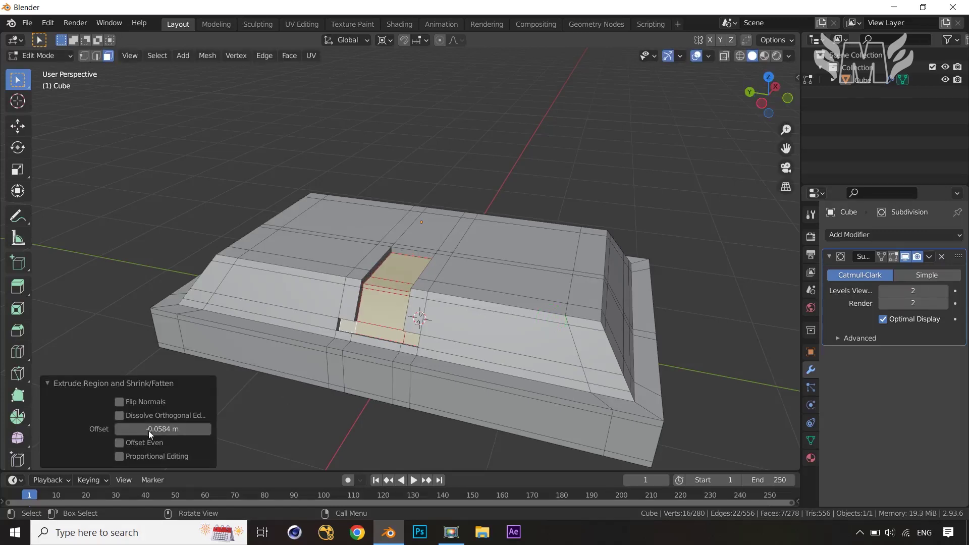
{"action": "left_click", "coordinate": [120, 443]}
{"action": "left_click", "coordinate": [346, 413]}
- Check the T-shaped recess with smoothing in Object Mode and return to Edit Mode
{"action": "middle_click_drag", "start_coordinate": [346, 413], "coordinate": [446, 403]}
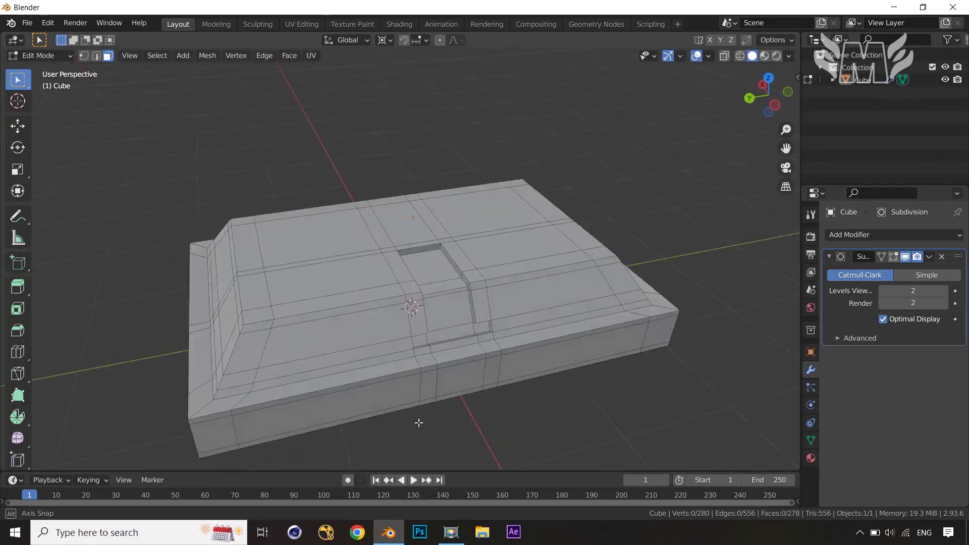
{"action": "key", "text": "Tab"}
{"action": "key", "text": "Tab"}
{"action": "middle_click_drag", "start_coordinate": [567, 385], "coordinate": [396, 408]}
{"action": "key", "text": "Tab"}
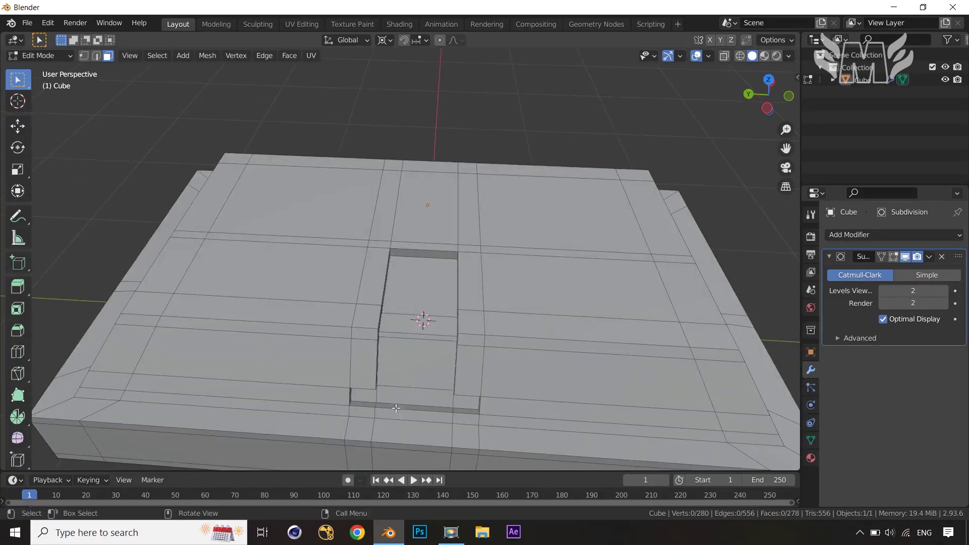
- Duplicate the seven floor faces of the T-shaped recess in place and separate them into their own object
{"action": "left_click", "coordinate": [424, 315]}
{"action": "middle_click_drag", "start_coordinate": [423, 317], "coordinate": [428, 315]}
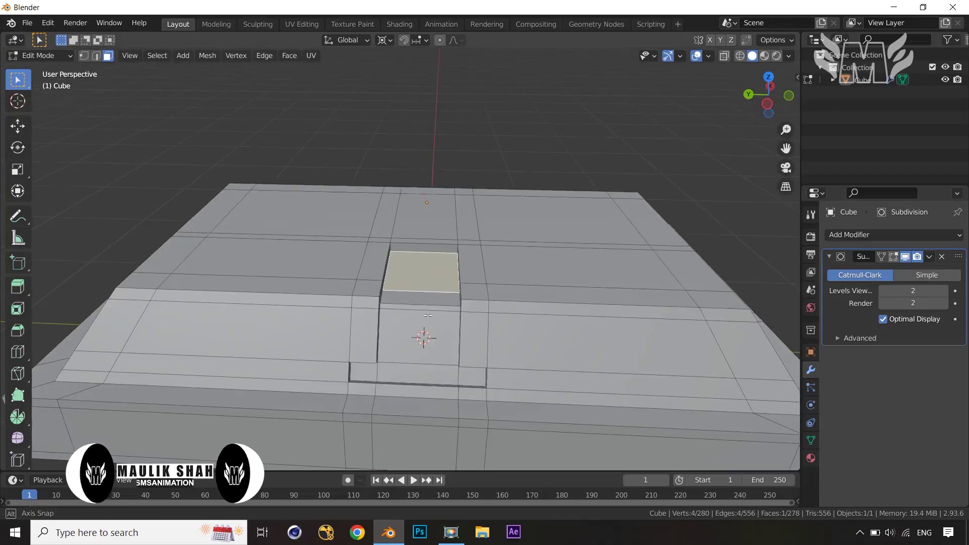
{"action": "left_click", "coordinate": [418, 373], "text": "ctrl+shift"}
{"action": "middle_click_drag", "start_coordinate": [418, 373], "coordinate": [426, 353]}
{"action": "left_click", "coordinate": [361, 352], "text": "shift"}
{"action": "left_click", "coordinate": [469, 354], "text": "shift"}
{"action": "key", "text": "shift+d"}
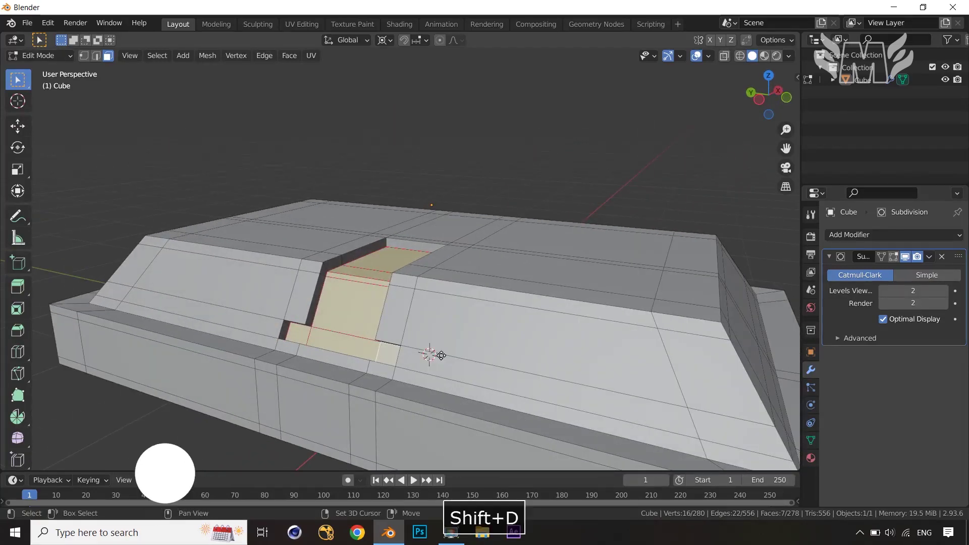
{"action": "right_click", "coordinate": [430, 289]}
{"action": "key", "text": "p"}
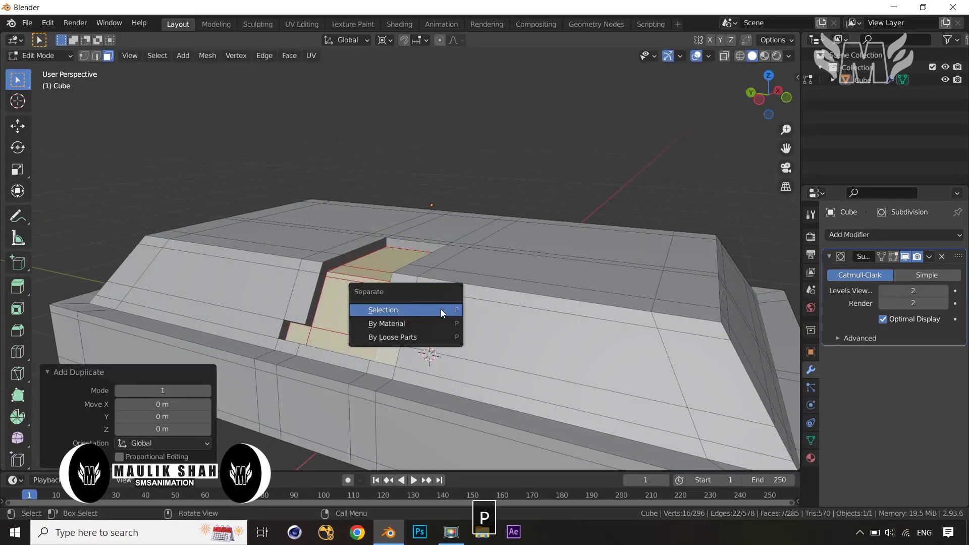
{"action": "left_click", "coordinate": [441, 310]}
{"action": "middle_click_drag", "start_coordinate": [441, 312], "coordinate": [459, 331]}
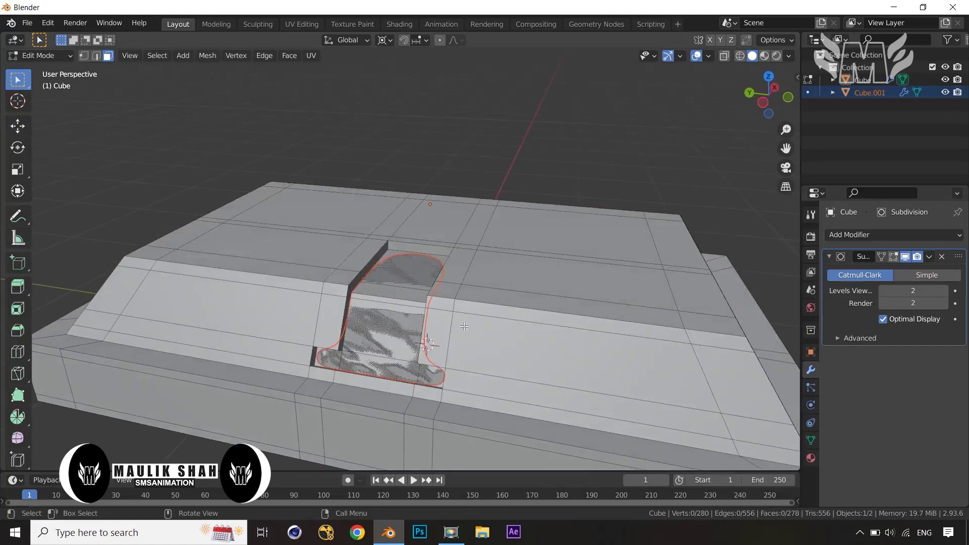
{"action": "key", "text": "Tab"}
{"action": "left_click", "coordinate": [509, 293]}
{"action": "key", "text": "Tab"}
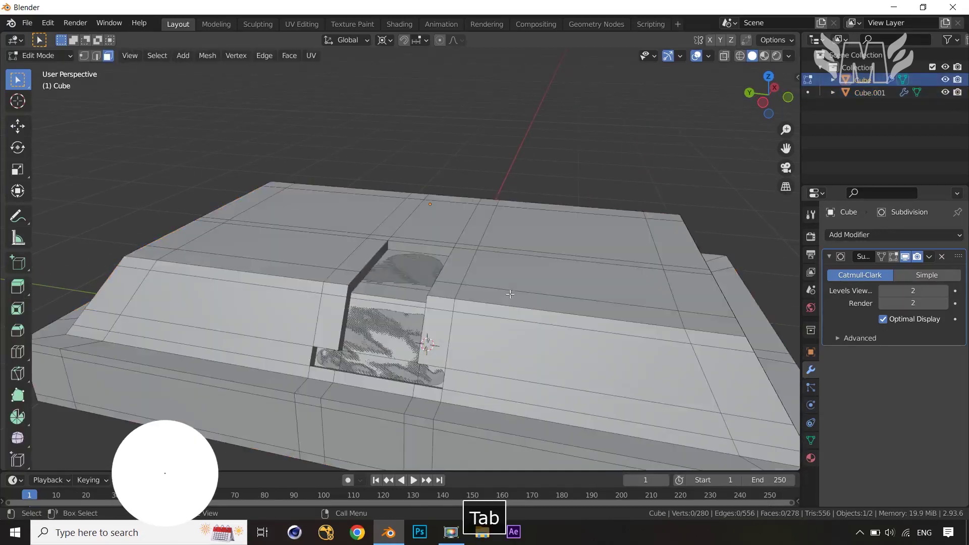
{"action": "middle_click_drag", "start_coordinate": [520, 318], "coordinate": [452, 329]}
{"action": "key", "text": "a"}
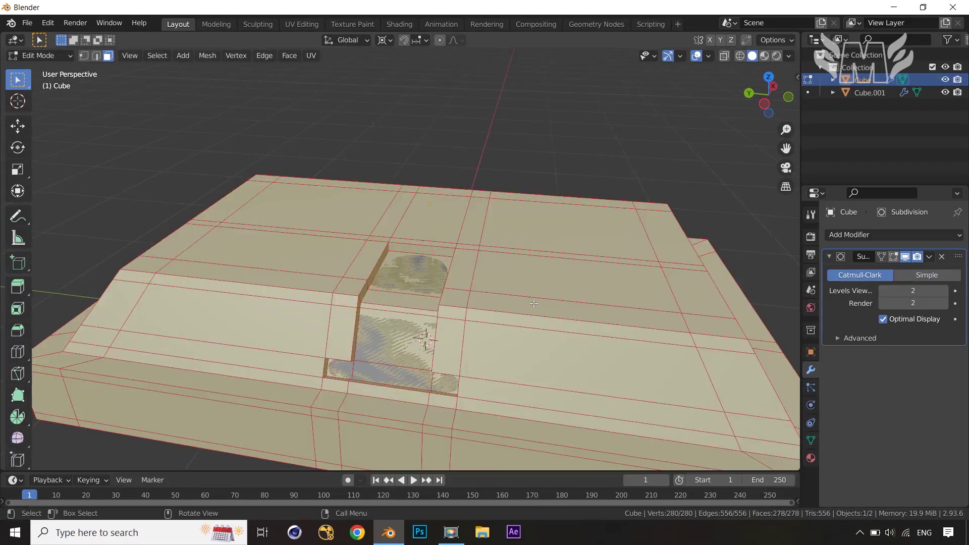
{"action": "key", "text": "Tab"}
- Hide the separated recess piece and reopen the main body in Edit Mode with nothing selected
{"action": "left_click", "coordinate": [412, 328]}
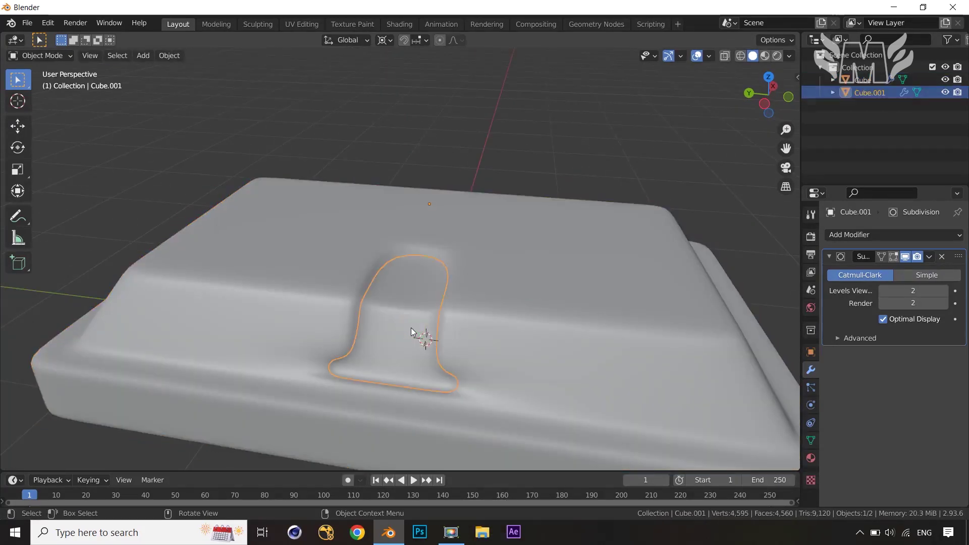
{"action": "key", "text": "h"}
{"action": "left_click", "coordinate": [555, 309]}
{"action": "key", "text": "Tab"}
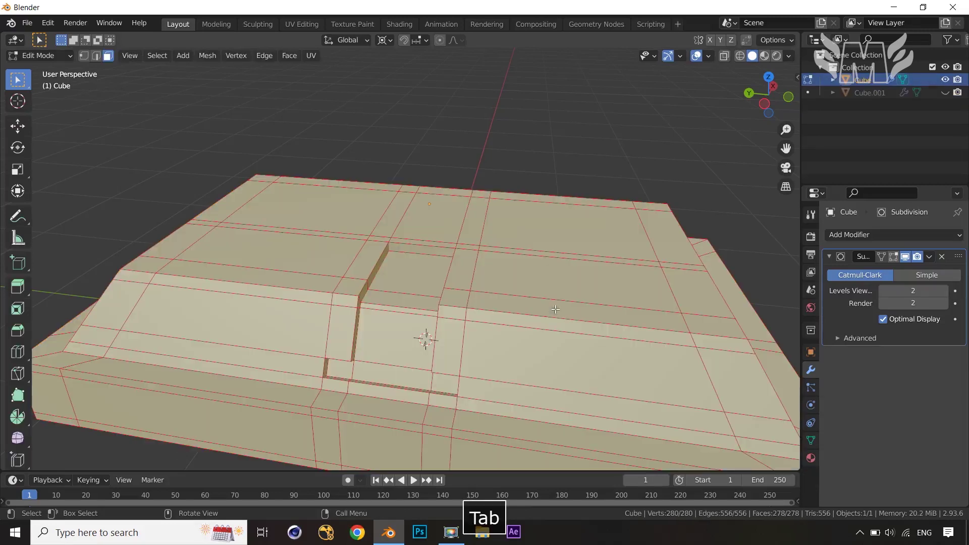
{"action": "scroll", "coordinate": [626, 246], "scroll_direction": "down", "scroll_amount": 3}
{"action": "left_click", "coordinate": [644, 217]}
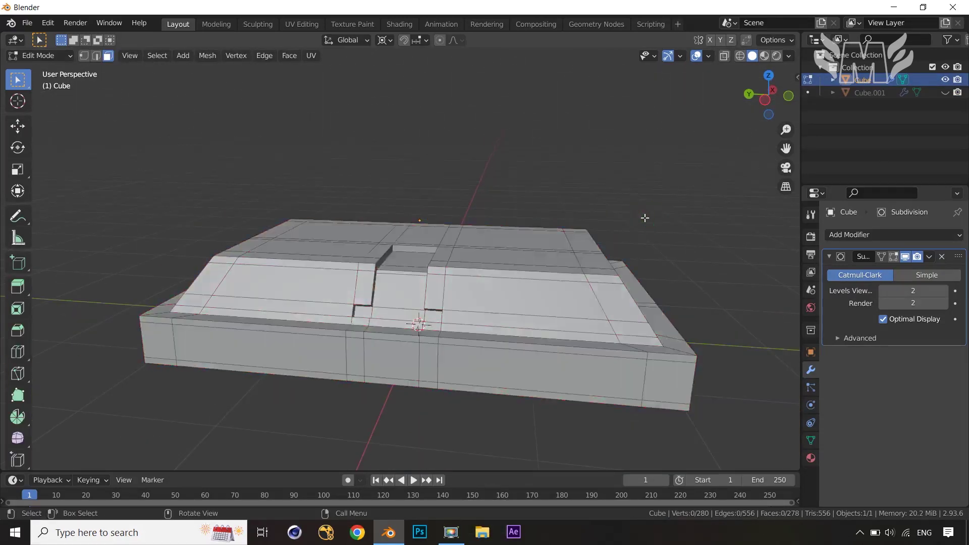
- Inspect the main body's smoothed recess in Object Mode and go back to Edit Mode
{"action": "middle_click_drag", "start_coordinate": [644, 217], "coordinate": [644, 234]}
{"action": "key", "text": "Tab"}
{"action": "middle_click_drag", "start_coordinate": [475, 255], "coordinate": [383, 280]}
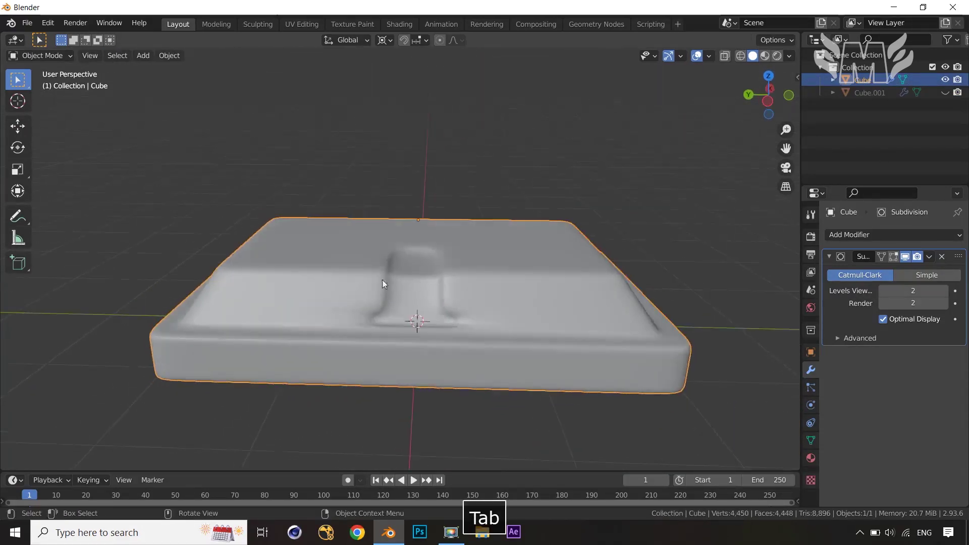
{"action": "scroll", "coordinate": [471, 287], "scroll_direction": "up", "scroll_amount": 3}
{"action": "key", "text": "Tab"}
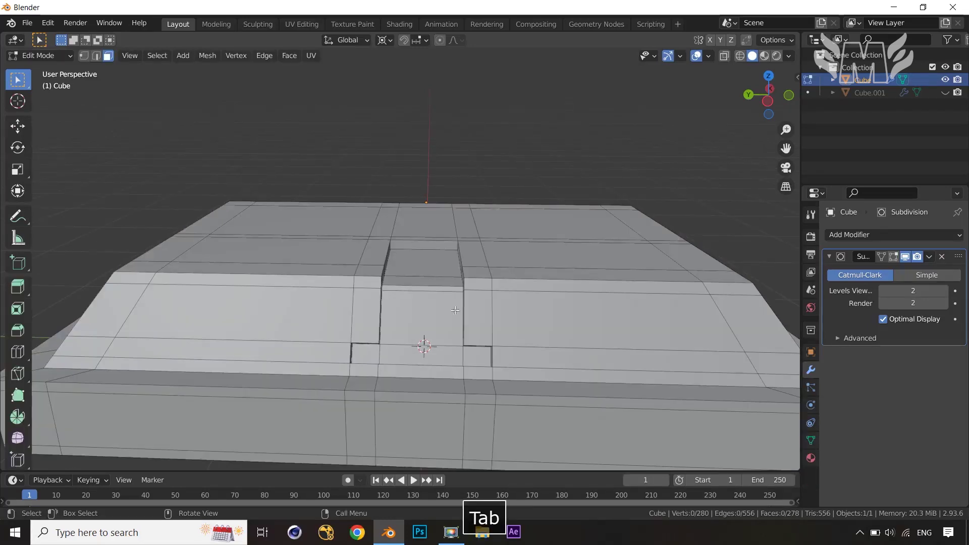
- Add a centred loop cut around the T-shaped recess's side walls, bevel it about 0.0178 m wide, and check the smoothed result in Object Mode
{"action": "middle_click_drag", "start_coordinate": [426, 288], "coordinate": [468, 287]}
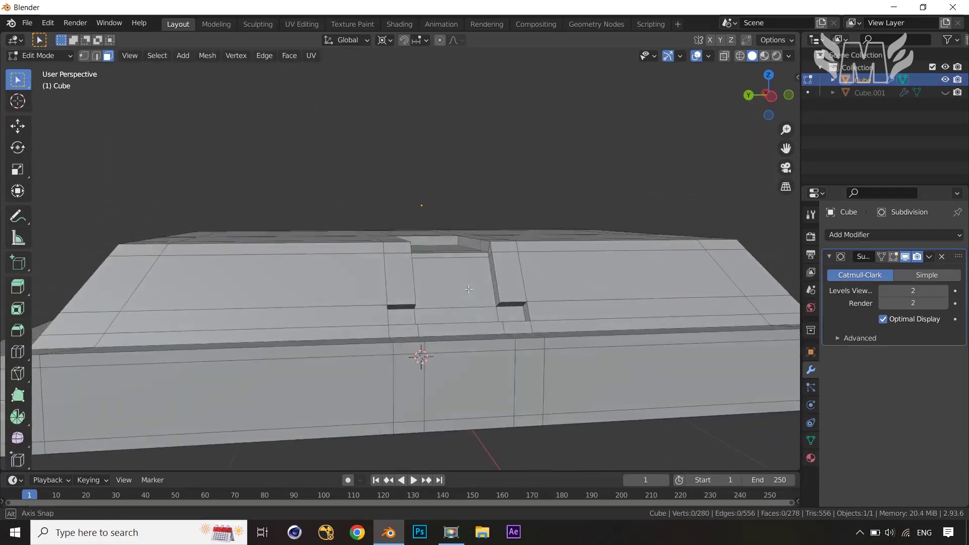
{"action": "key", "text": "ctrl+r"}
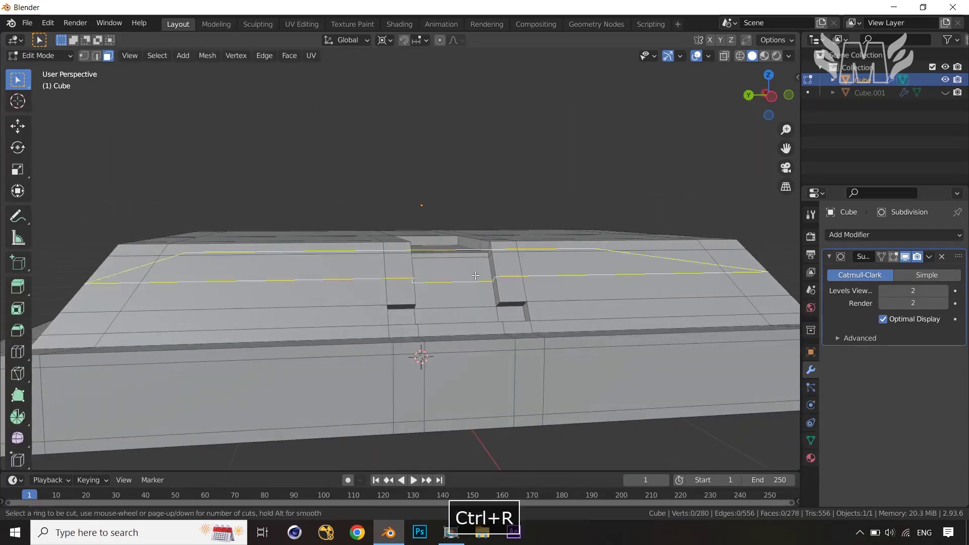
{"action": "left_click", "coordinate": [497, 303]}
{"action": "right_click", "coordinate": [498, 301]}
{"action": "middle_click_drag", "start_coordinate": [505, 294], "coordinate": [535, 286]}
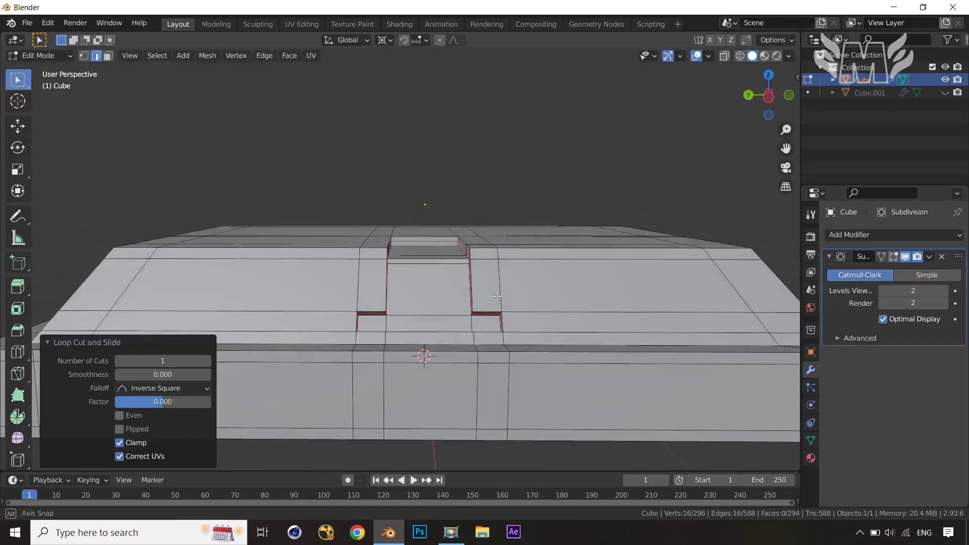
{"action": "key", "text": "ctrl+b"}
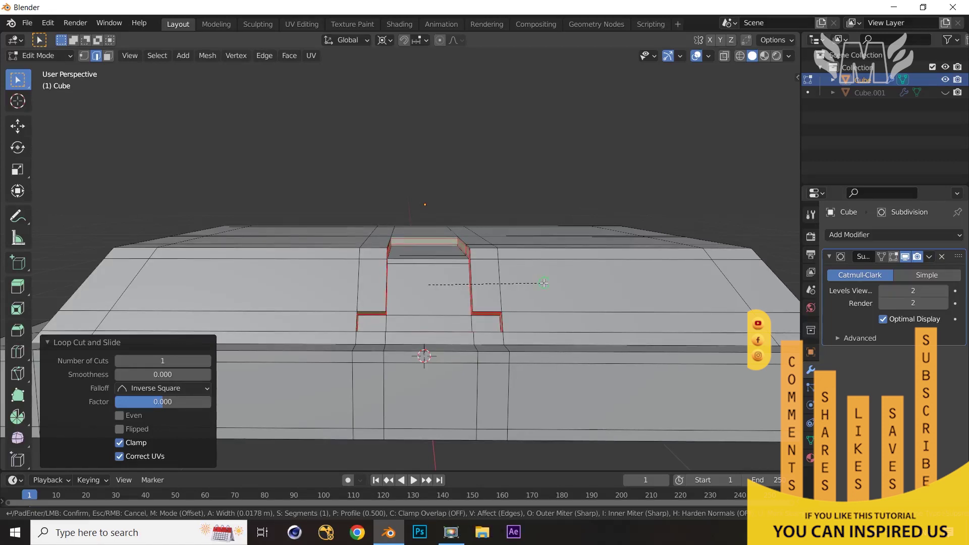
{"action": "left_click", "coordinate": [543, 283]}
{"action": "key", "text": "Tab"}
{"action": "middle_click_drag", "start_coordinate": [544, 283], "coordinate": [413, 367]}
{"action": "key", "text": "Tab"}
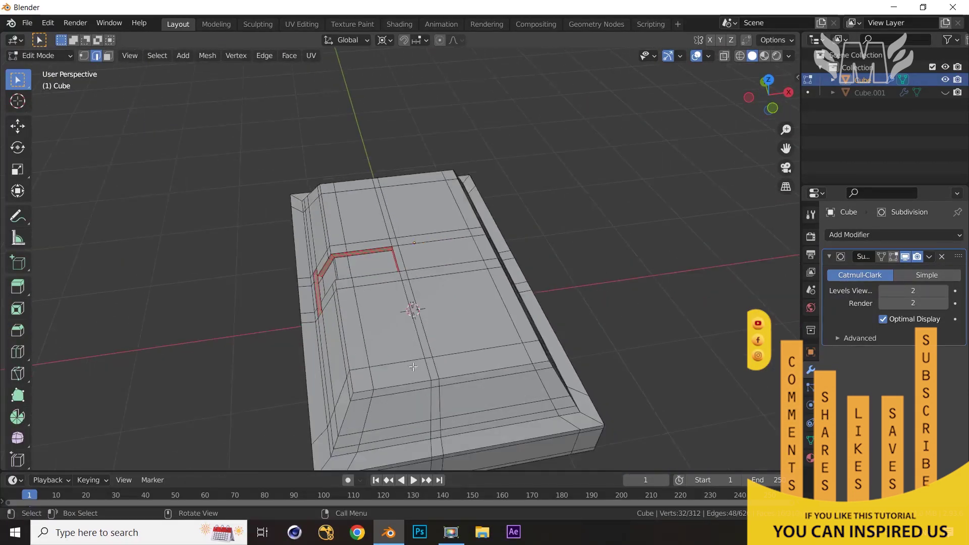
- Add a lengthwise loop cut across the body beside the recess's inner end, slid to factor -0.813, and check the smoothing in Object Mode
{"action": "key", "text": "ctrl+r"}
{"action": "left_click", "coordinate": [376, 398]}
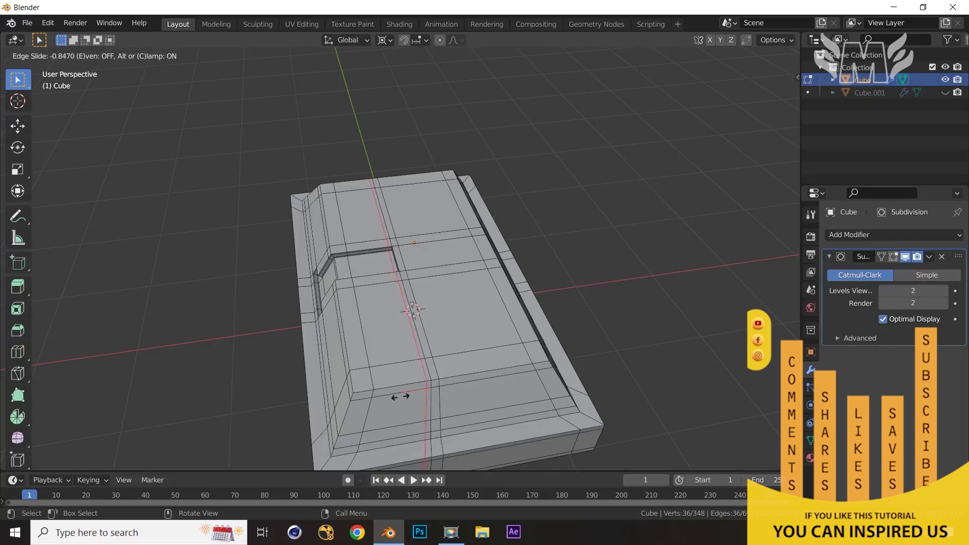
{"action": "left_click", "coordinate": [399, 396]}
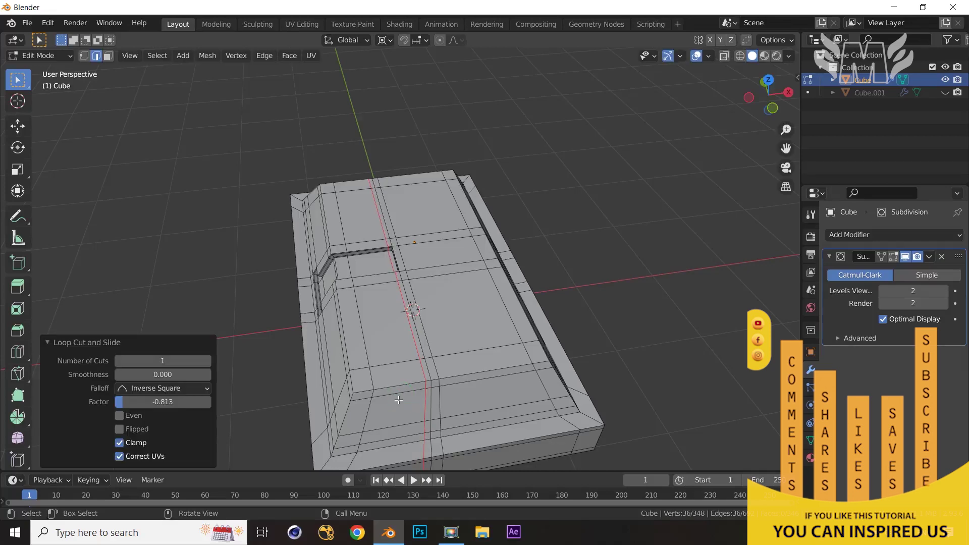
{"action": "middle_click_drag", "start_coordinate": [398, 396], "coordinate": [279, 347]}
{"action": "key", "text": "Tab"}
{"action": "key", "text": "Tab"}
- Add a centred loop cut around the tapered block's lower slope, bevel it 0.0365 m wide in one segment, and check the smoothing
{"action": "scroll", "coordinate": [509, 351], "scroll_direction": "up", "scroll_amount": 3}
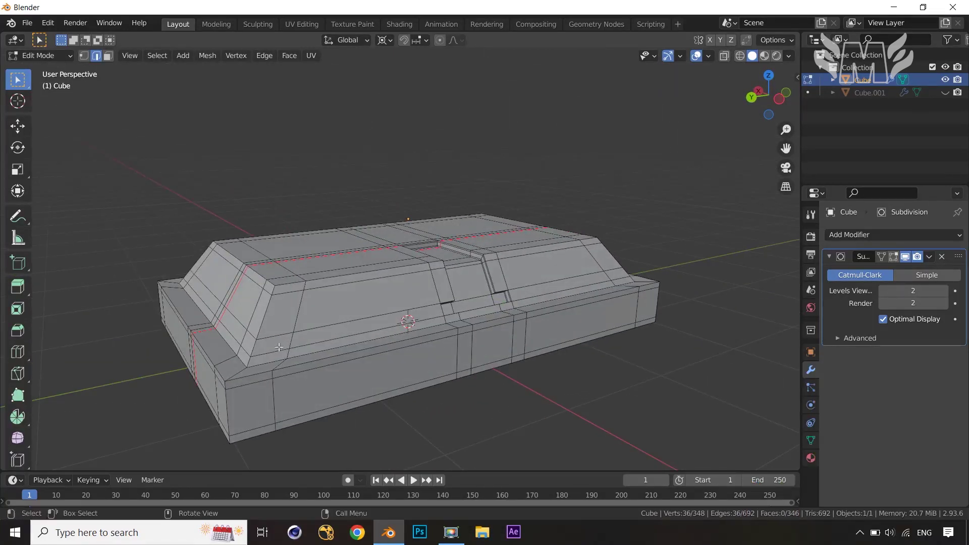
{"action": "key", "text": "ctrl+r"}
{"action": "left_click", "coordinate": [256, 341]}
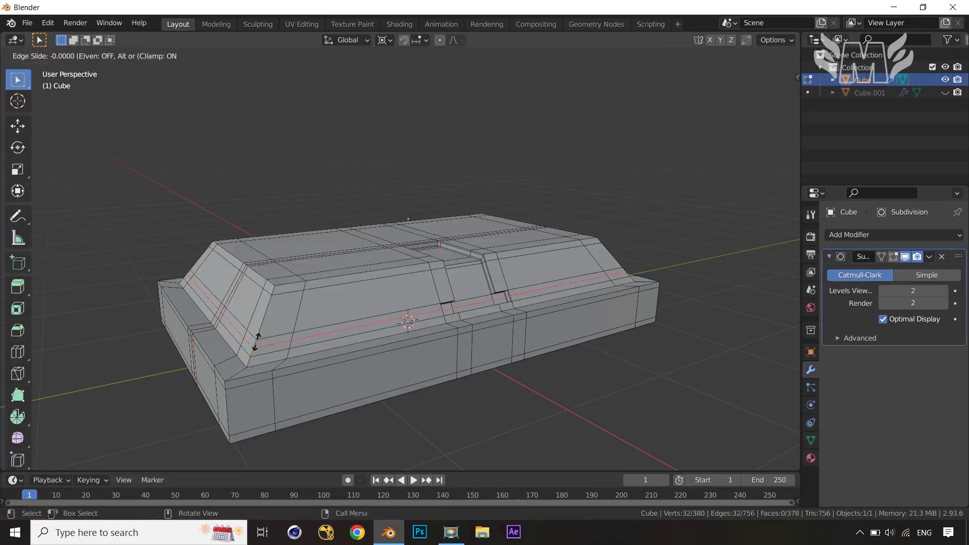
{"action": "right_click", "coordinate": [256, 341]}
{"action": "key", "text": "ctrl+b"}
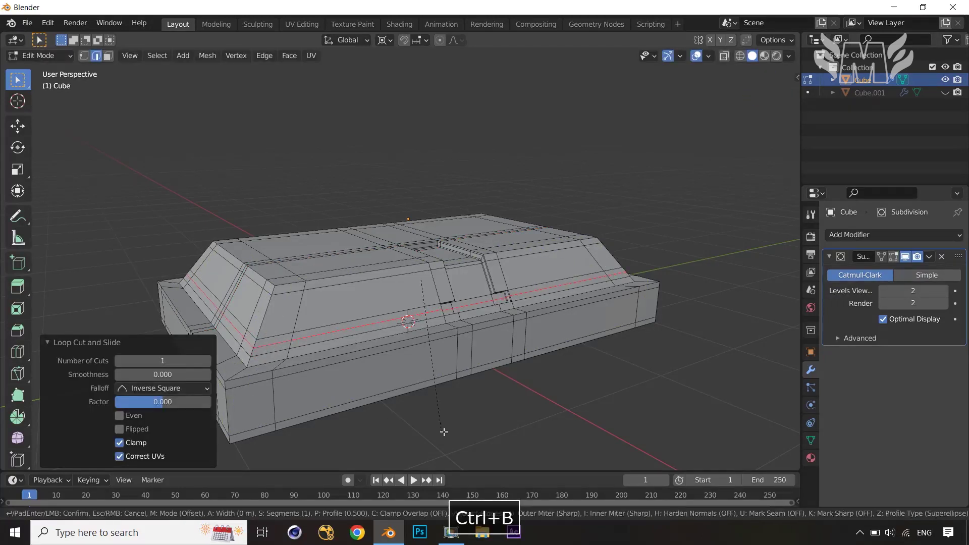
{"action": "left_click", "coordinate": [450, 437]}
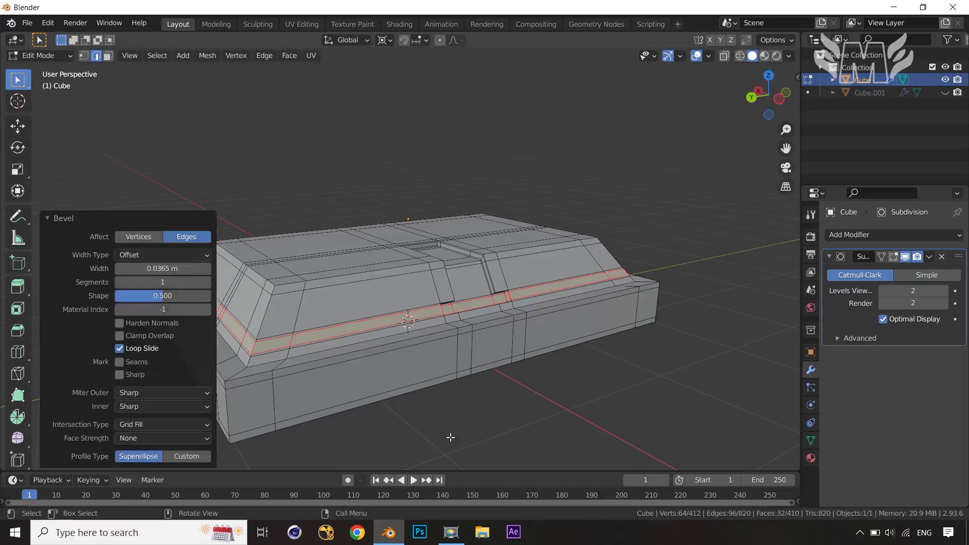
{"action": "key", "text": "Tab"}
{"action": "middle_click_drag", "start_coordinate": [454, 437], "coordinate": [480, 441]}
{"action": "key", "text": "Tab"}
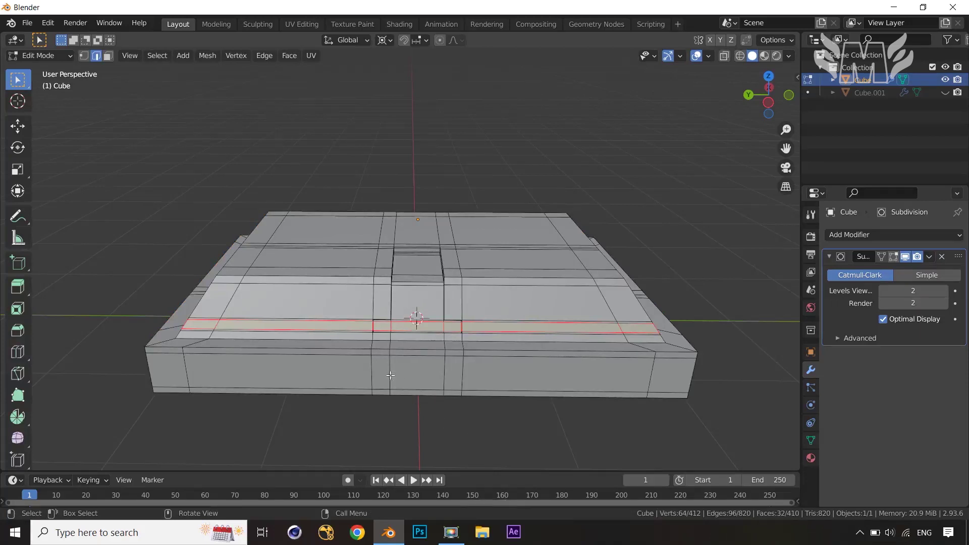
- Add a crosswise loop cut along one side of the T-shaped recess's wide part, slid to factor -0.500
{"action": "key", "text": "ctrl+r"}
{"action": "left_click", "coordinate": [378, 343]}
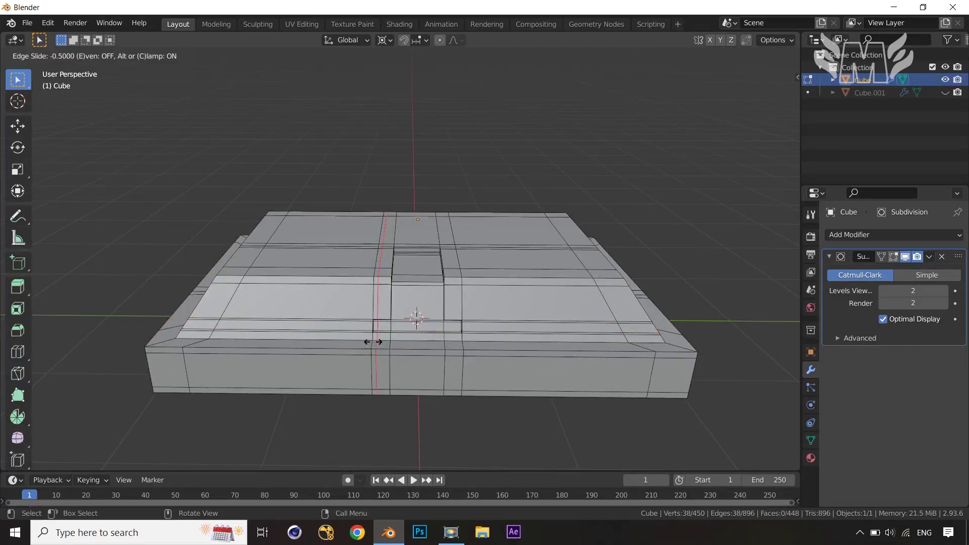
{"action": "left_click", "coordinate": [373, 341]}
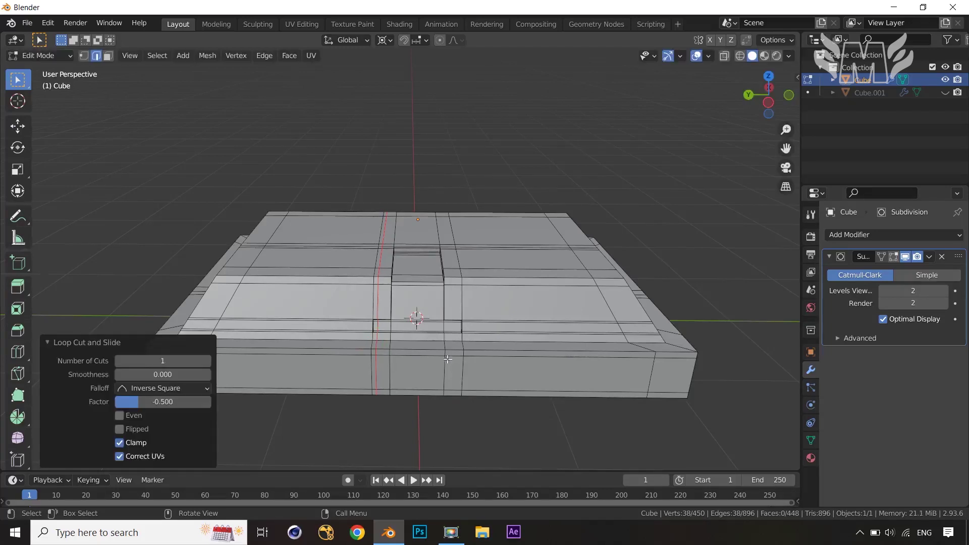